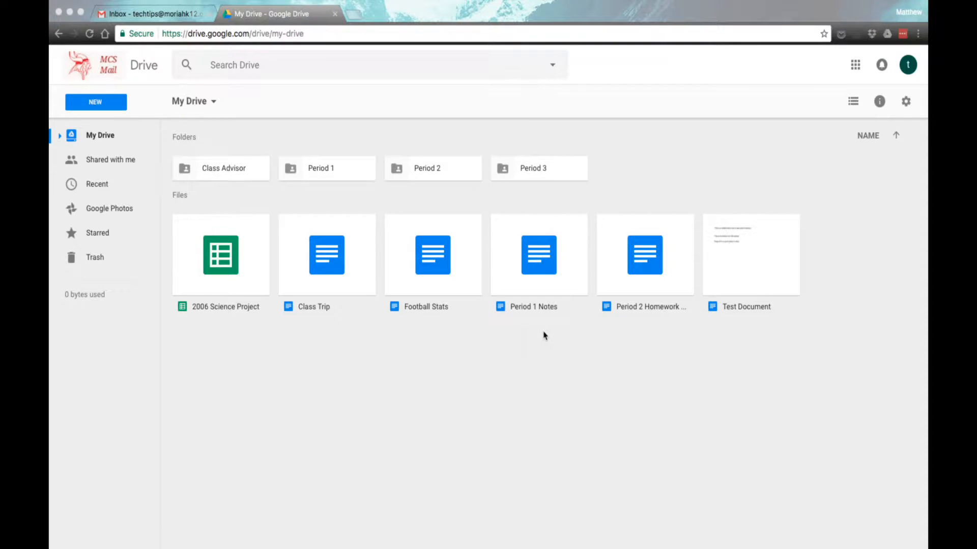
pyautogui.click(855, 66)
pyautogui.click(855, 66)
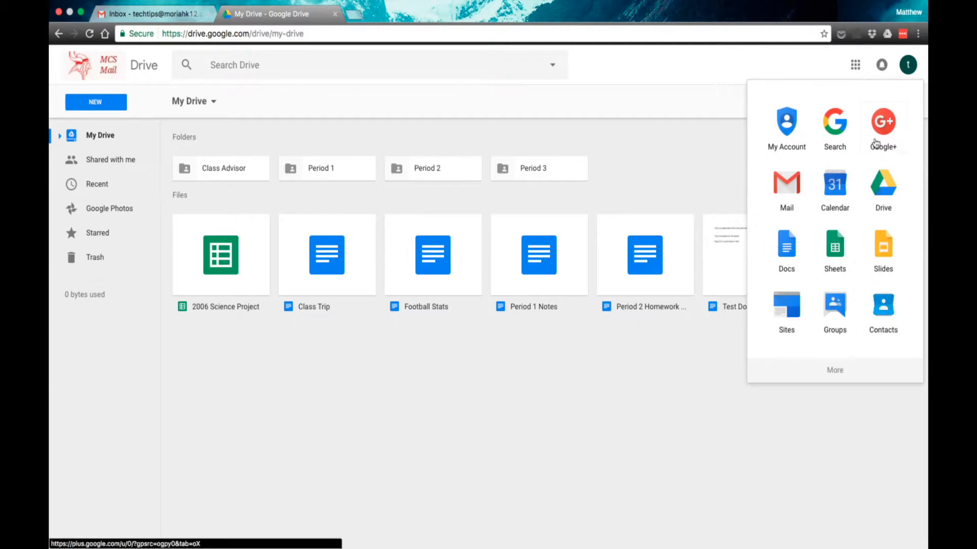
pyautogui.click(596, 449)
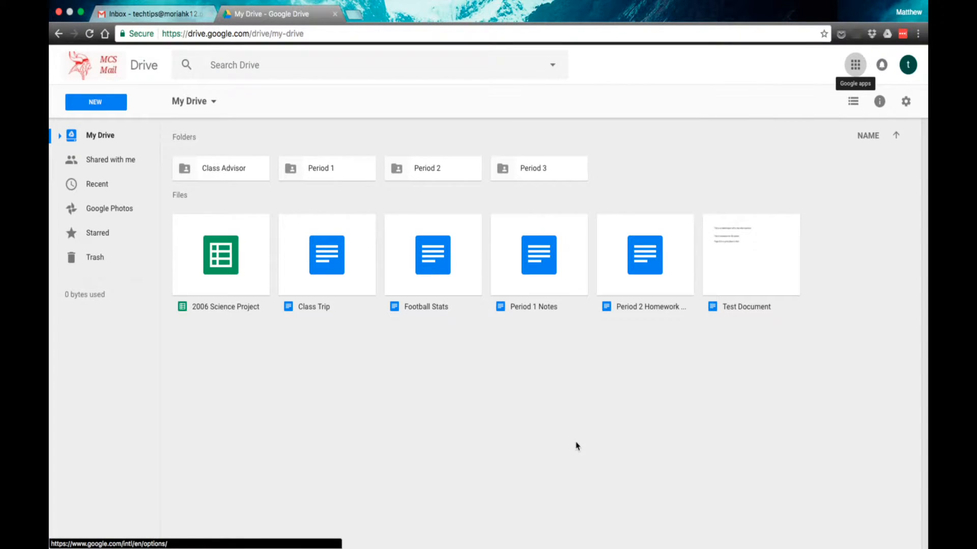
pyautogui.click(93, 104)
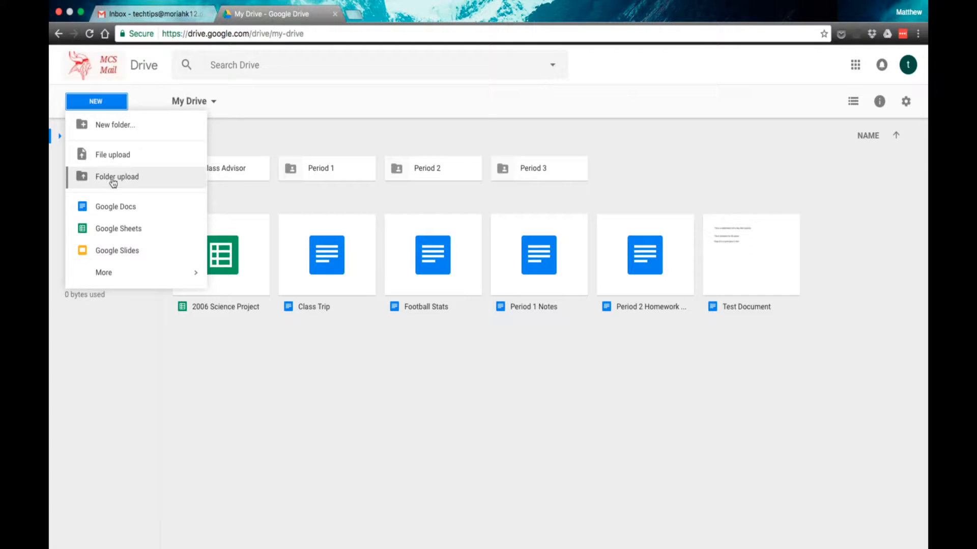
pyautogui.click(255, 208)
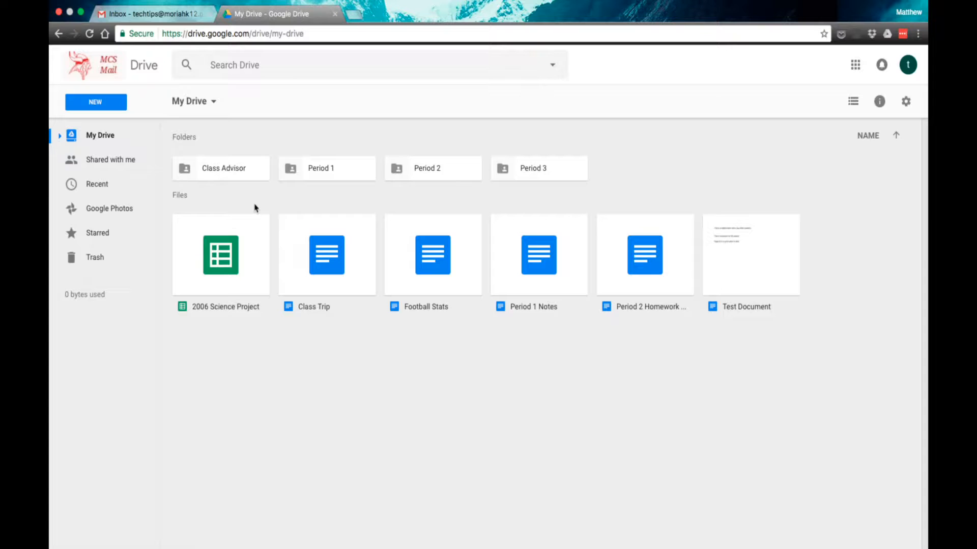
# Step: Show the My Drive contents as a list and return to the grid layout
pyautogui.click(852, 103)
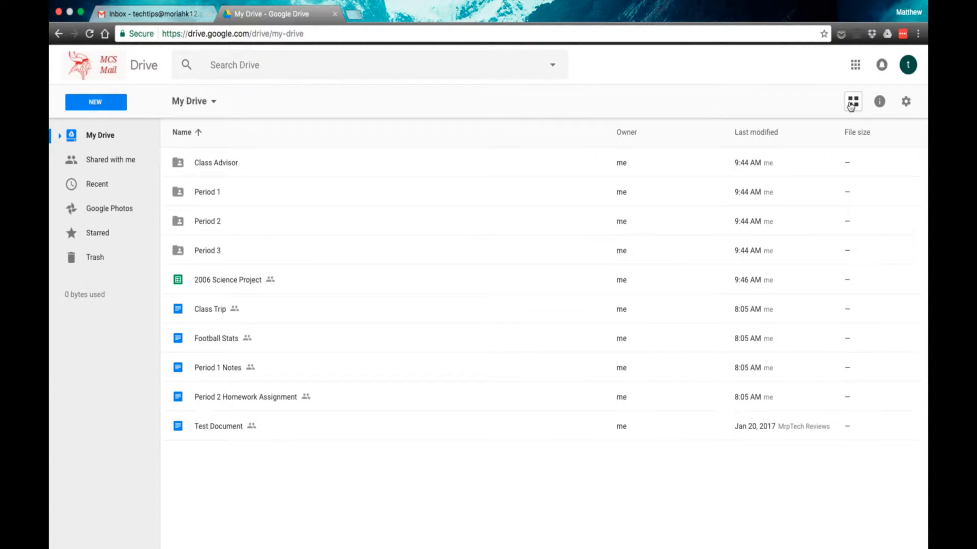
pyautogui.click(852, 102)
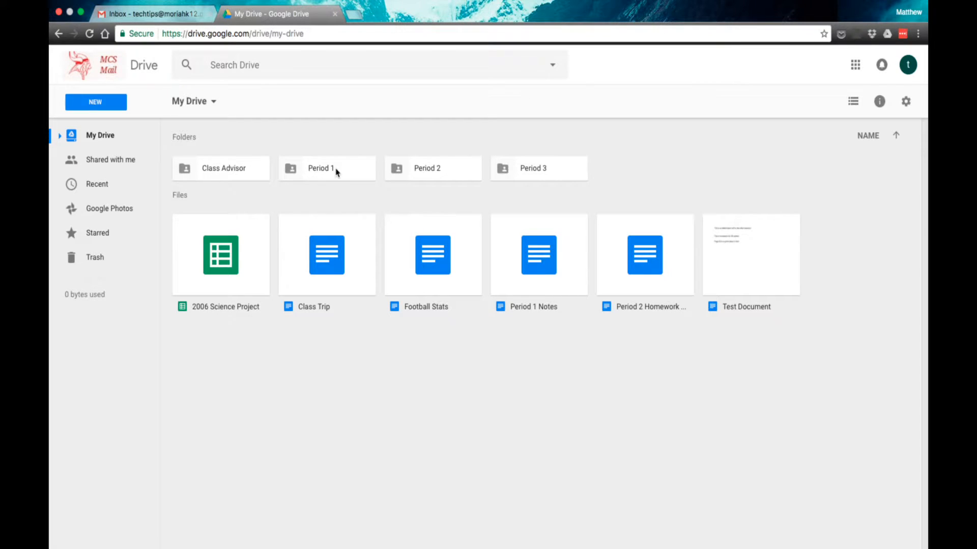
# Step: Move Period 1 Notes into the shared Period 1 folder, accepting the sharing, and check the folder before returning to My Drive
pyautogui.moveTo(538, 270); pyautogui.dragTo(319, 163)
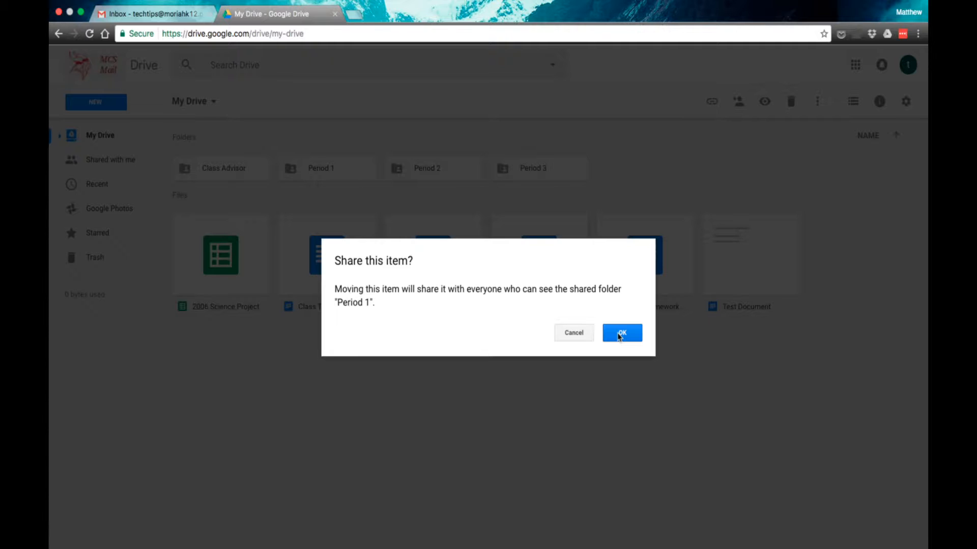
pyautogui.click(620, 334)
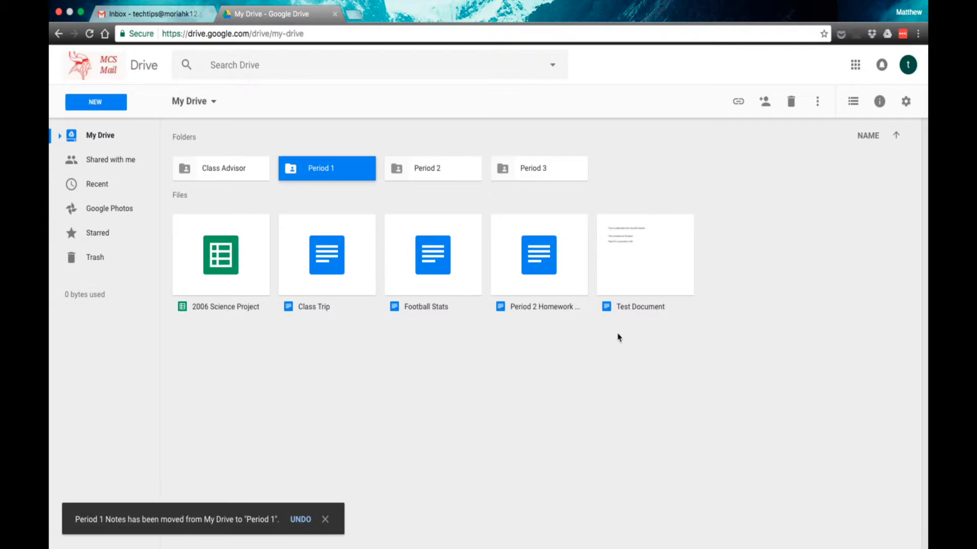
pyautogui.doubleClick(321, 173)
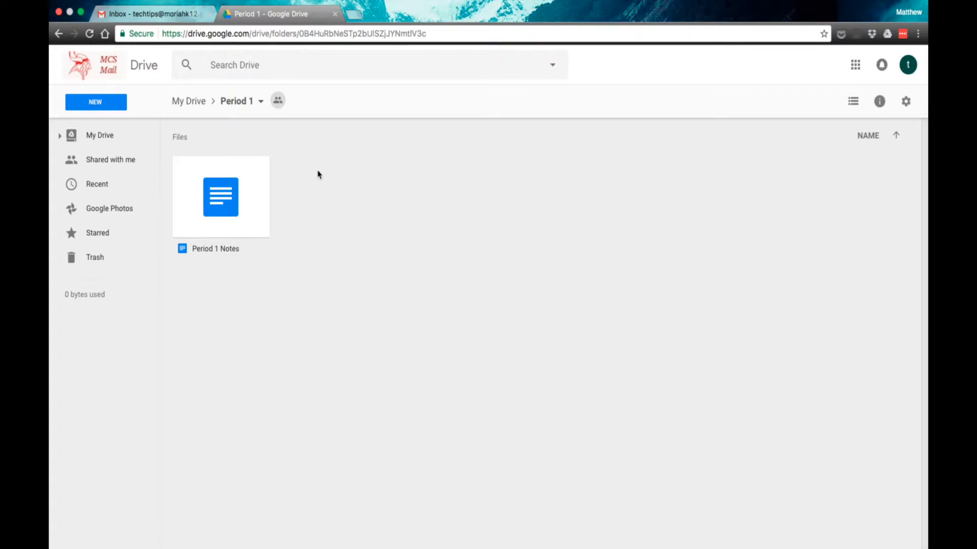
pyautogui.click(190, 105)
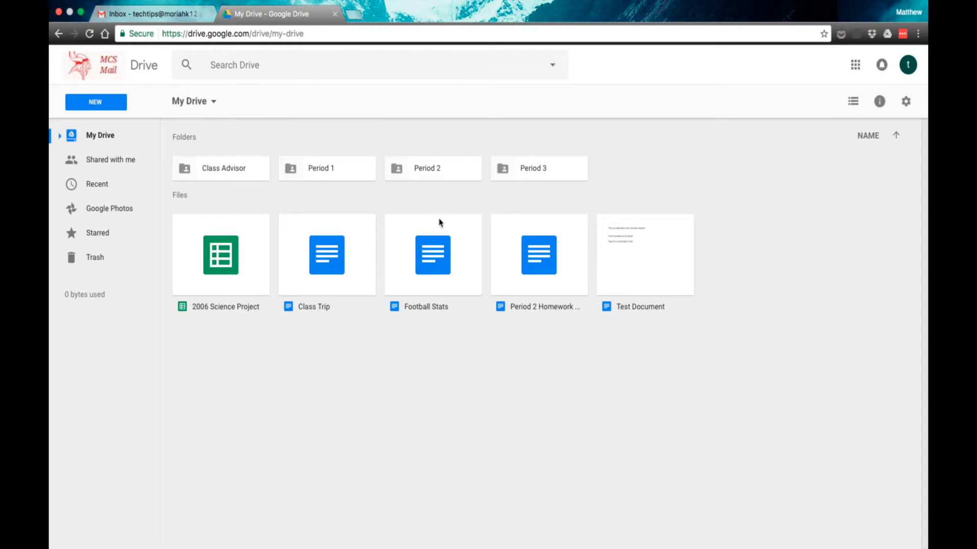
# Step: Move Period 2 Homework Assignment into the shared Period 2 folder, accepting the sharing, and check the folder before returning to My Drive
pyautogui.click(546, 277)
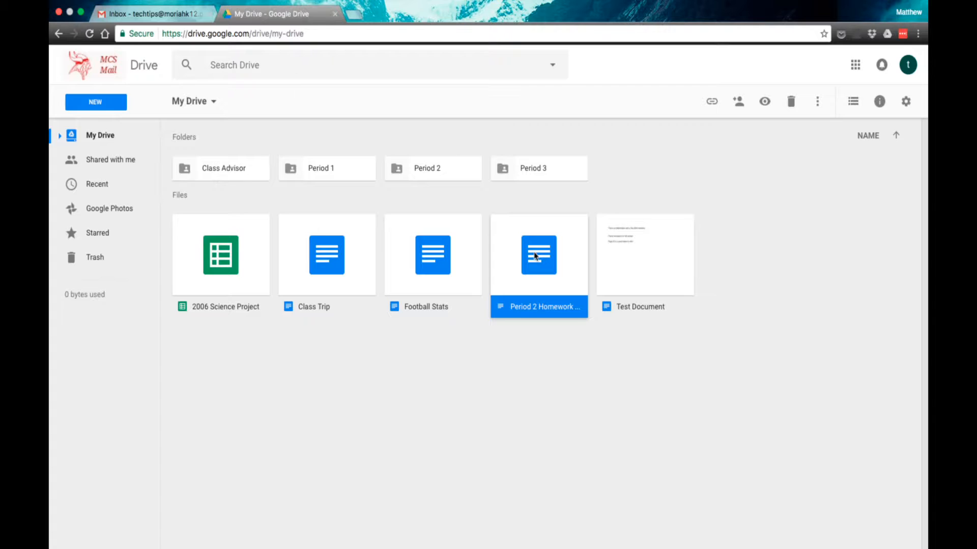
pyautogui.rightClick(535, 256)
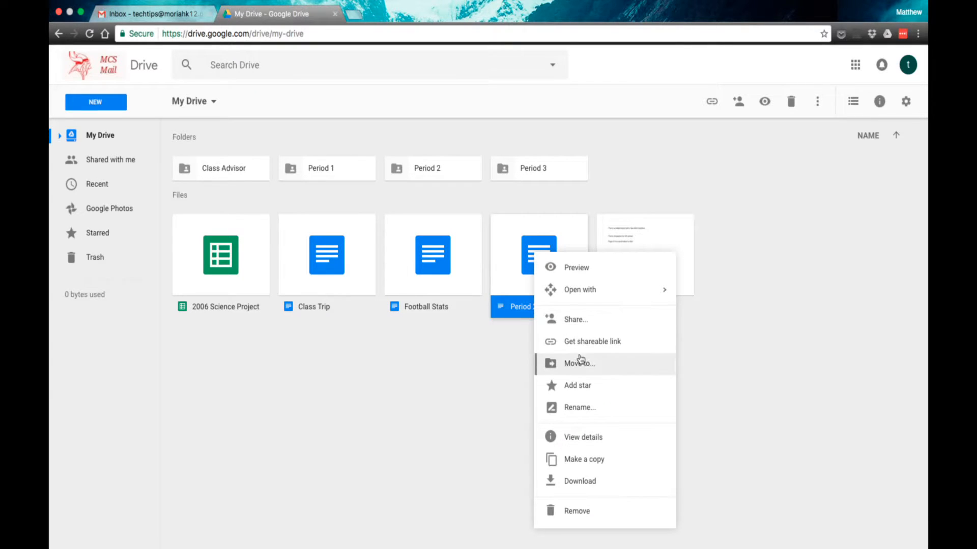
pyautogui.click(583, 372)
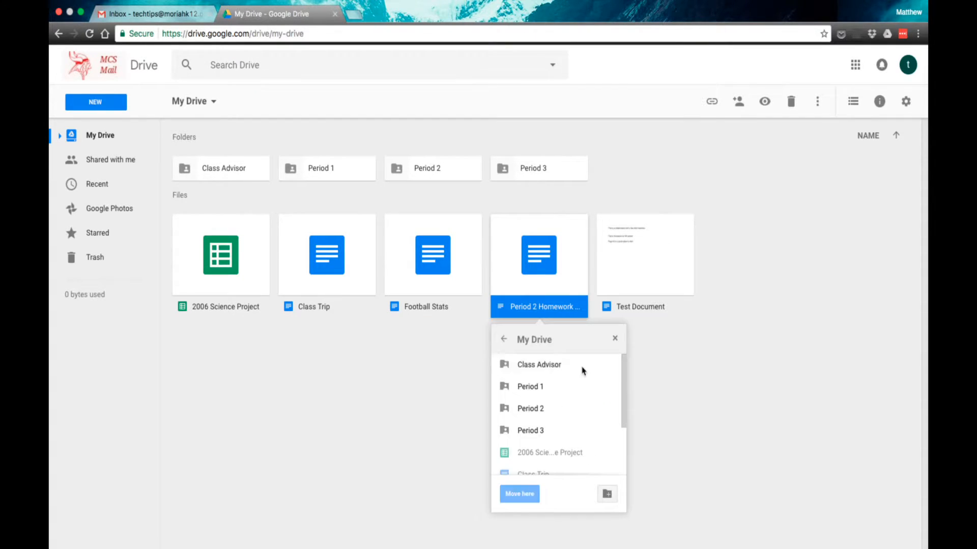
pyautogui.click(534, 410)
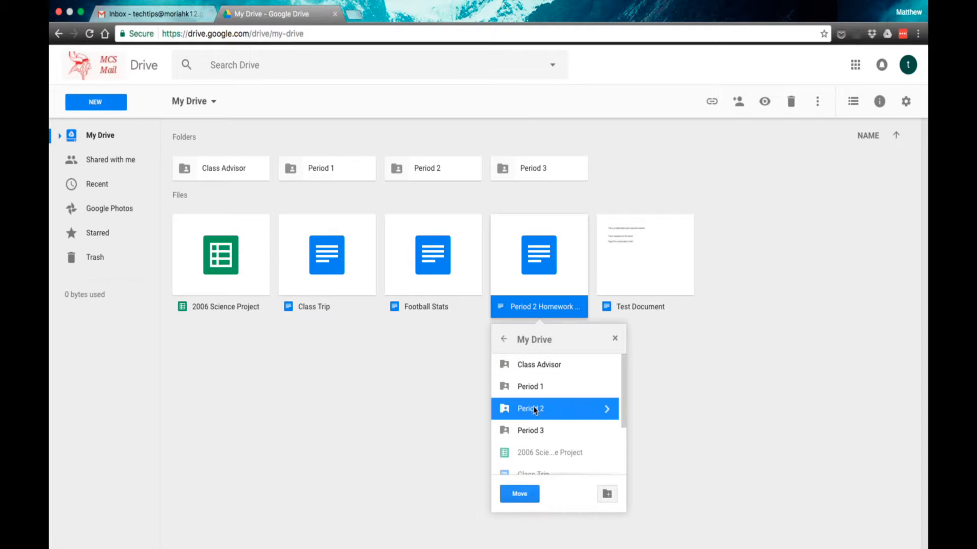
pyautogui.click(519, 496)
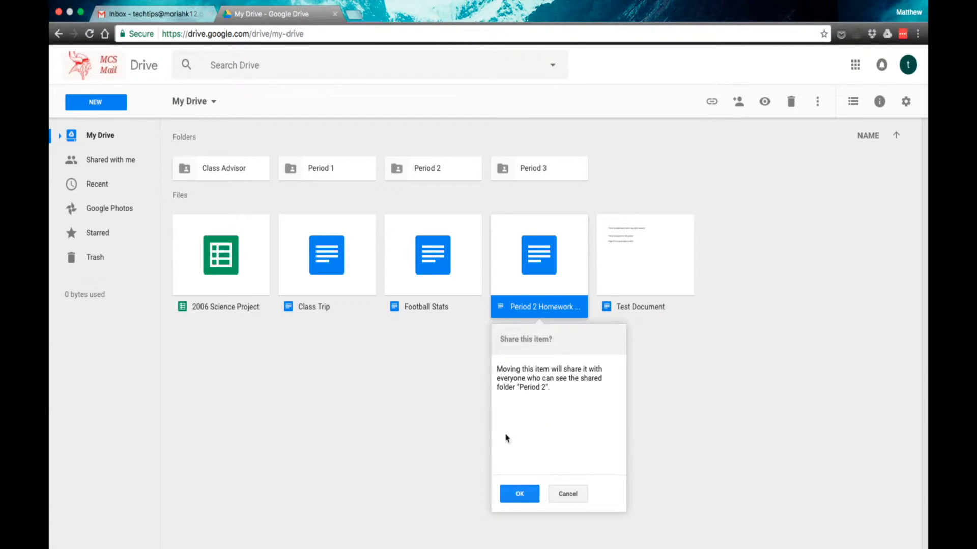
pyautogui.click(516, 500)
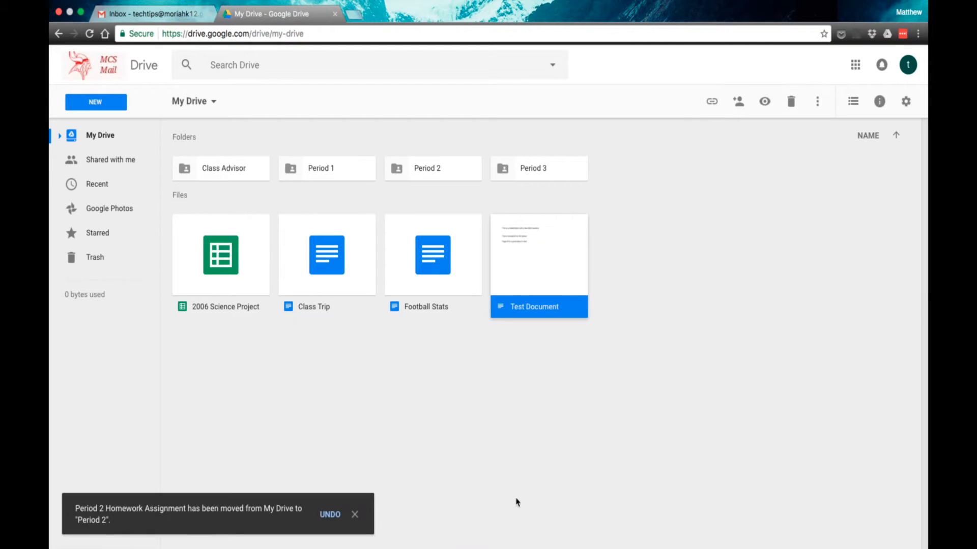
pyautogui.doubleClick(435, 167)
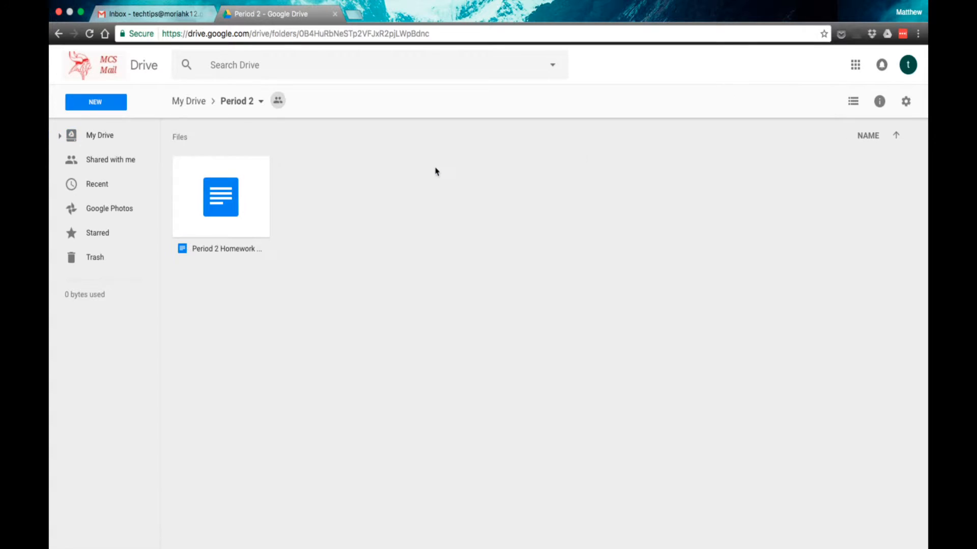
pyautogui.click(192, 101)
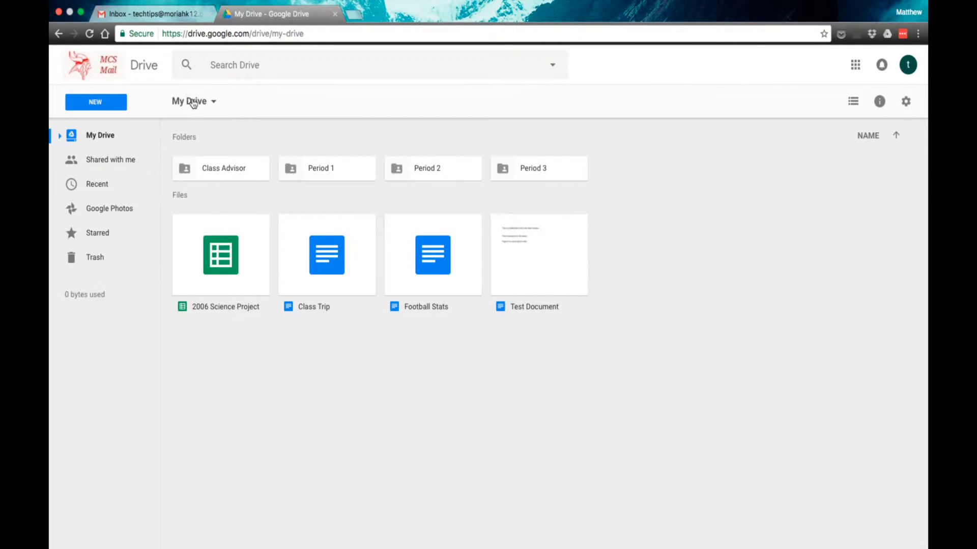
# Step: Move the Class Trip document into the shared Class Advisor folder, accepting the sharing
pyautogui.click(344, 281)
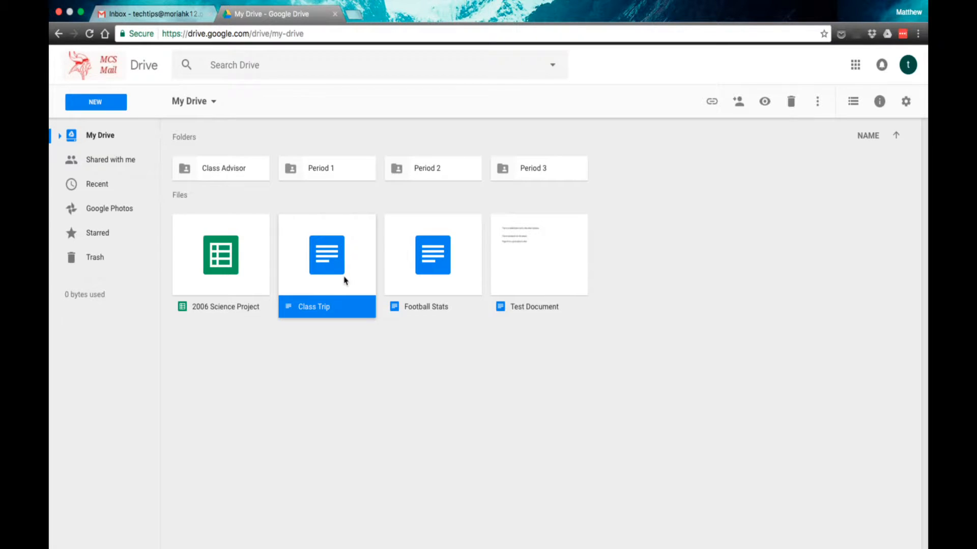
pyautogui.moveTo(344, 280); pyautogui.dragTo(217, 172)
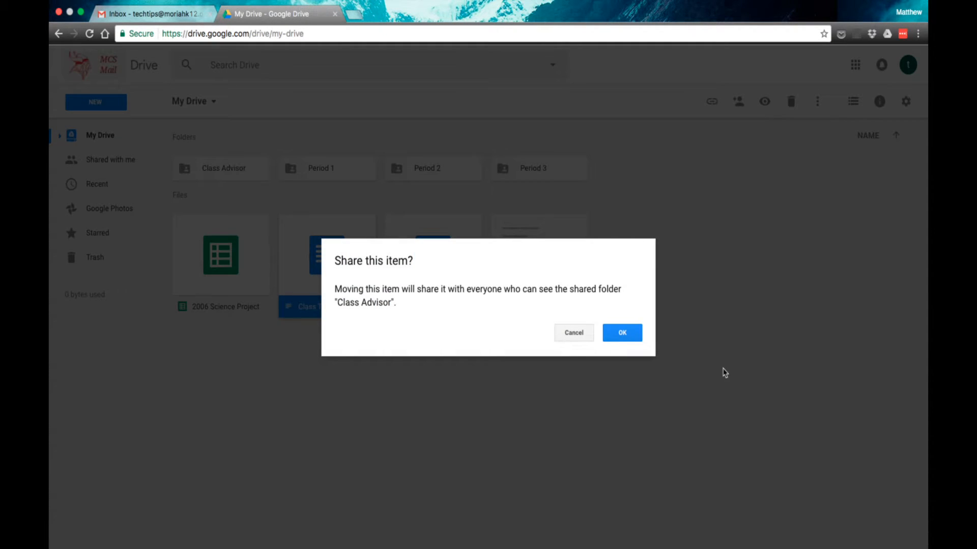
pyautogui.click(622, 333)
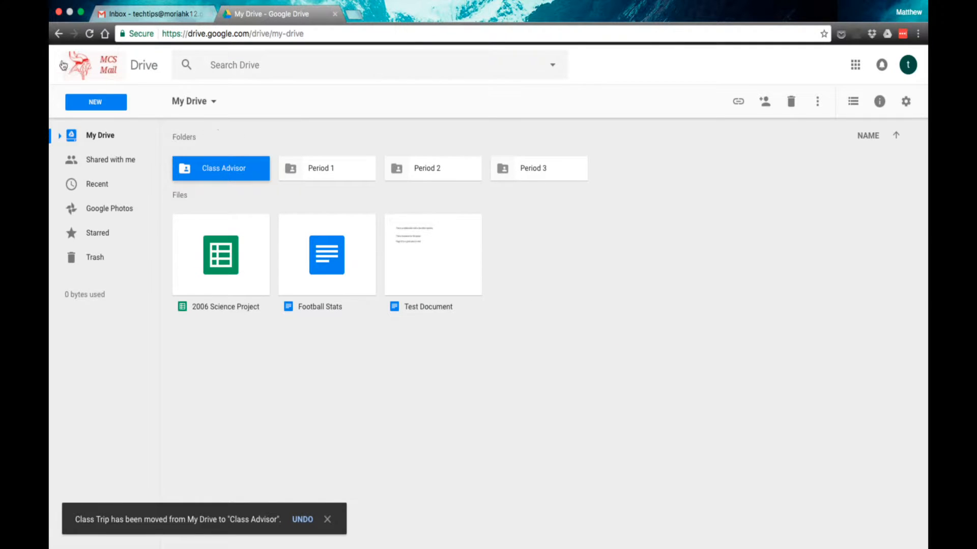
# Step: Create a folder named Football in My Drive and move the Football Stats document into it, accepting the sharing
pyautogui.click(95, 105)
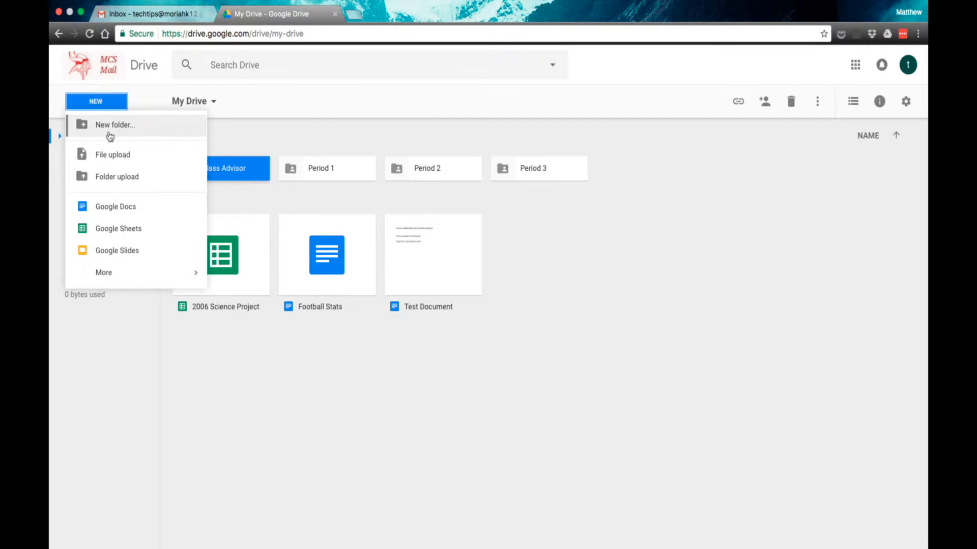
pyautogui.click(109, 135)
pyautogui.write('Football')
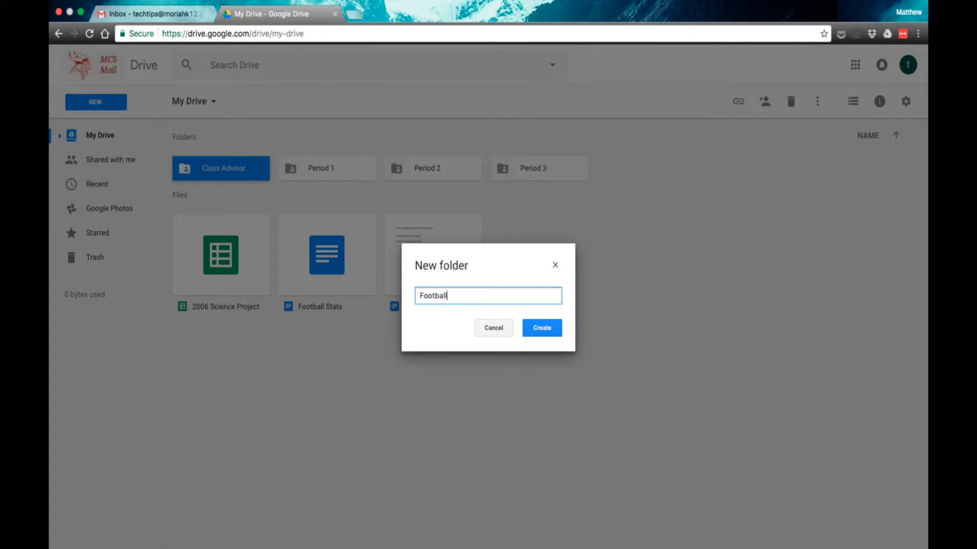
pyautogui.press('Return')
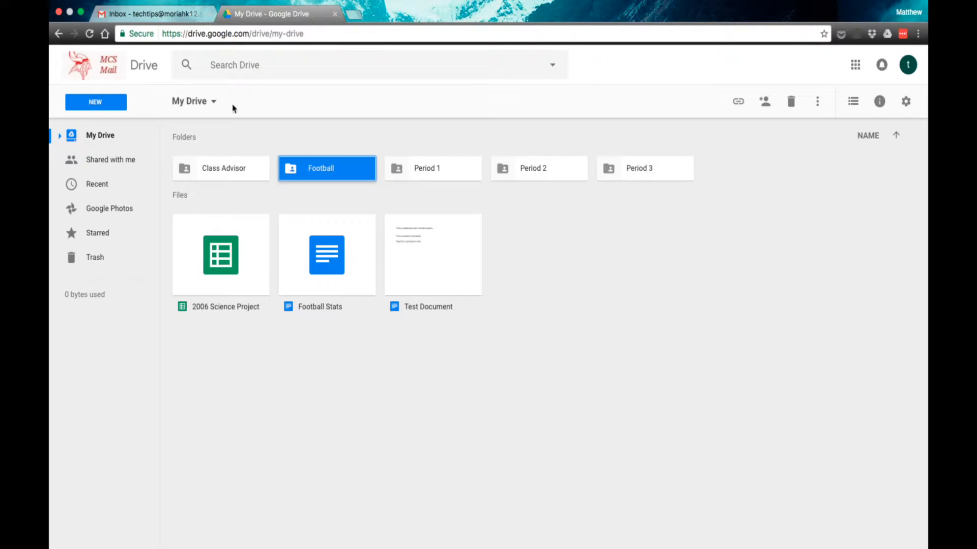
pyautogui.moveTo(330, 250); pyautogui.dragTo(317, 174)
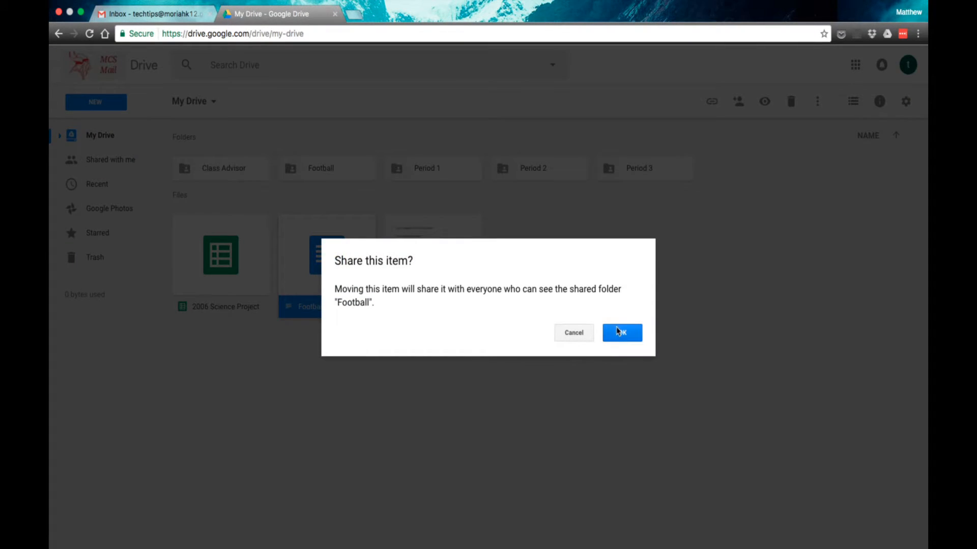
pyautogui.click(616, 332)
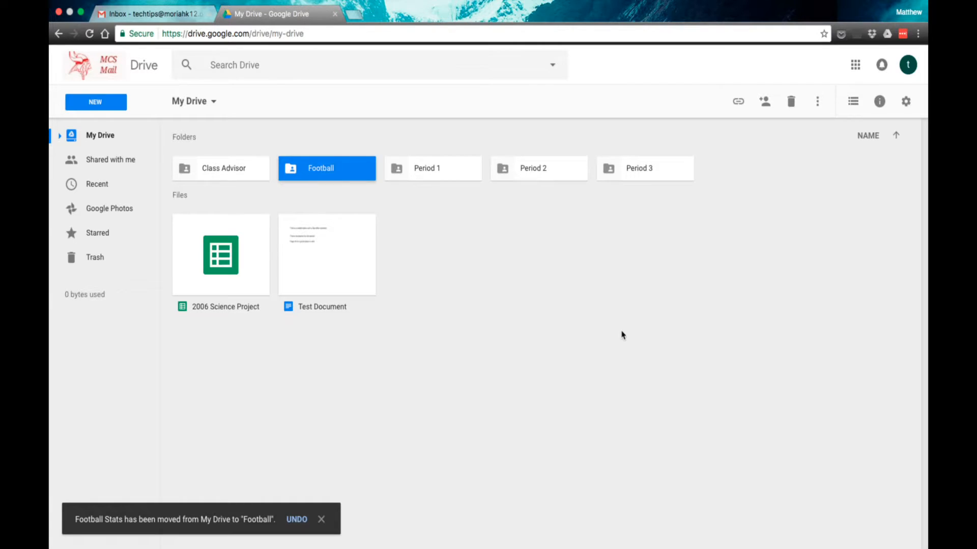
# Step: Move the 2006 Science Project spreadsheet to the trash and undo the removal
pyautogui.click(242, 269)
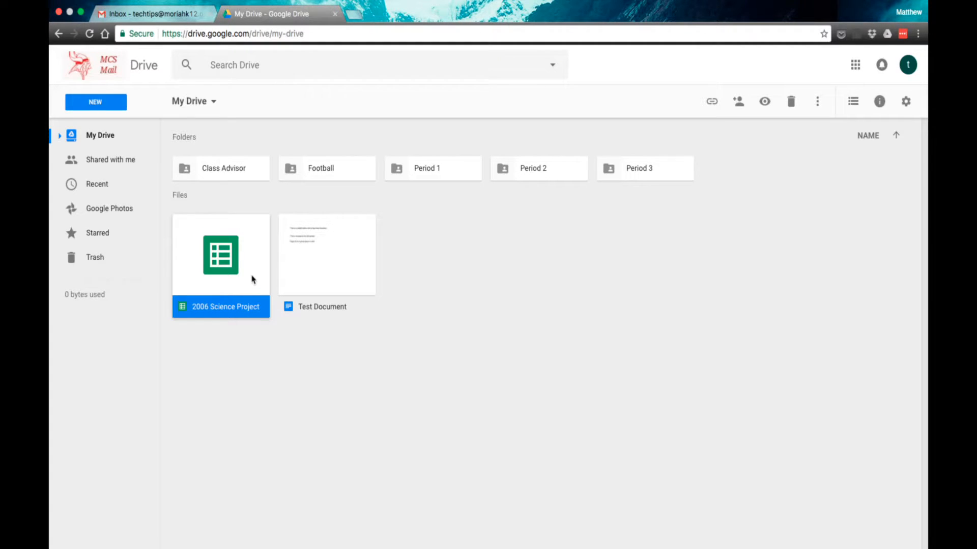
pyautogui.moveTo(252, 279); pyautogui.dragTo(94, 262)
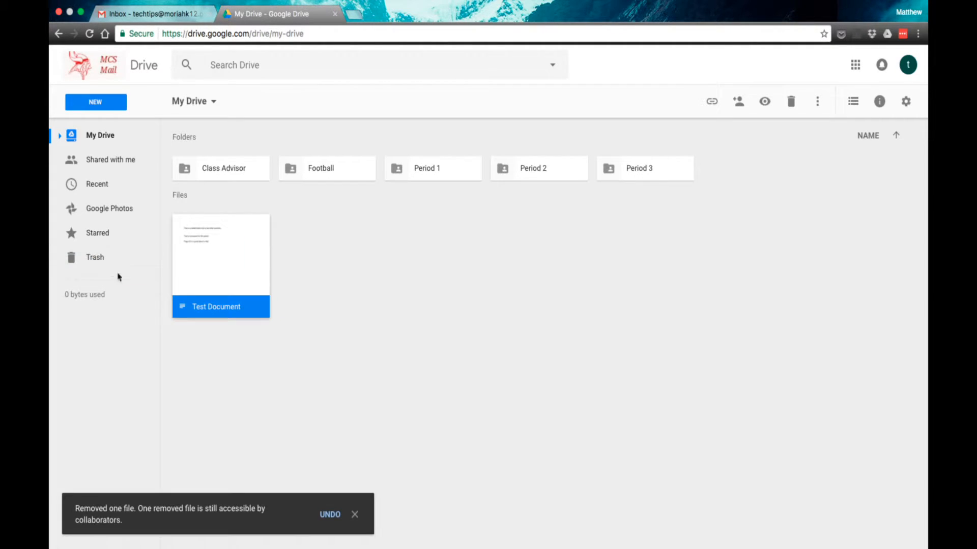
pyautogui.click(329, 515)
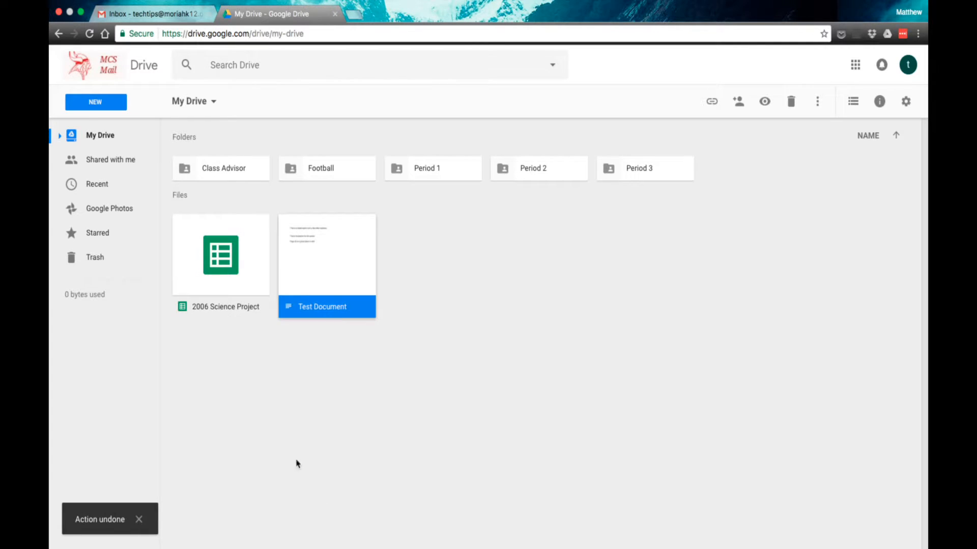
# Step: Remove the 2006 Science Project spreadsheet from My Drive and restore it from the trash
pyautogui.rightClick(207, 274)
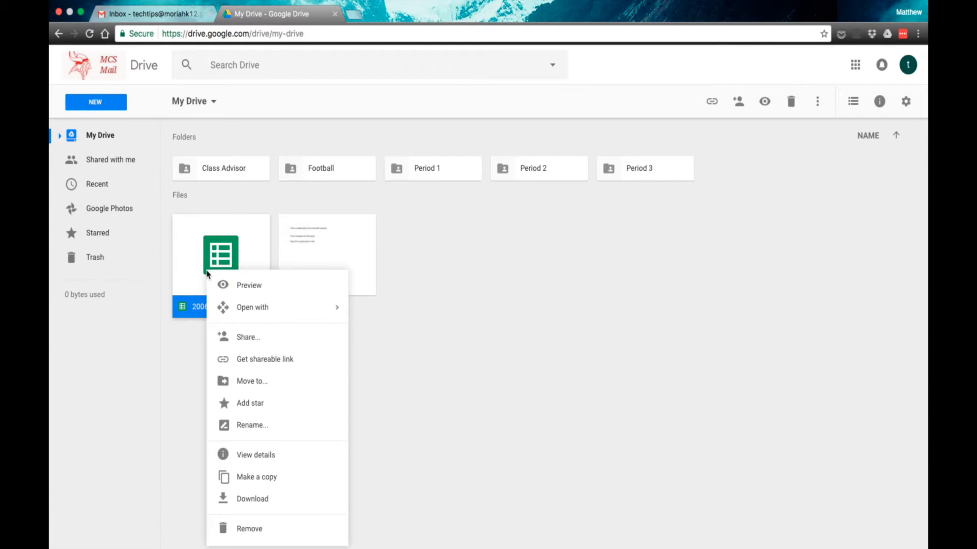
pyautogui.click(257, 534)
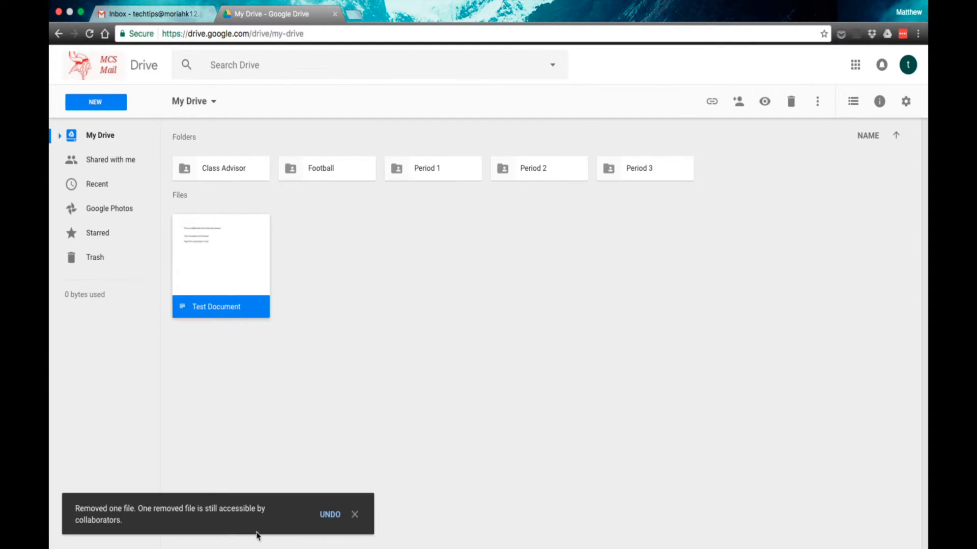
pyautogui.click(89, 259)
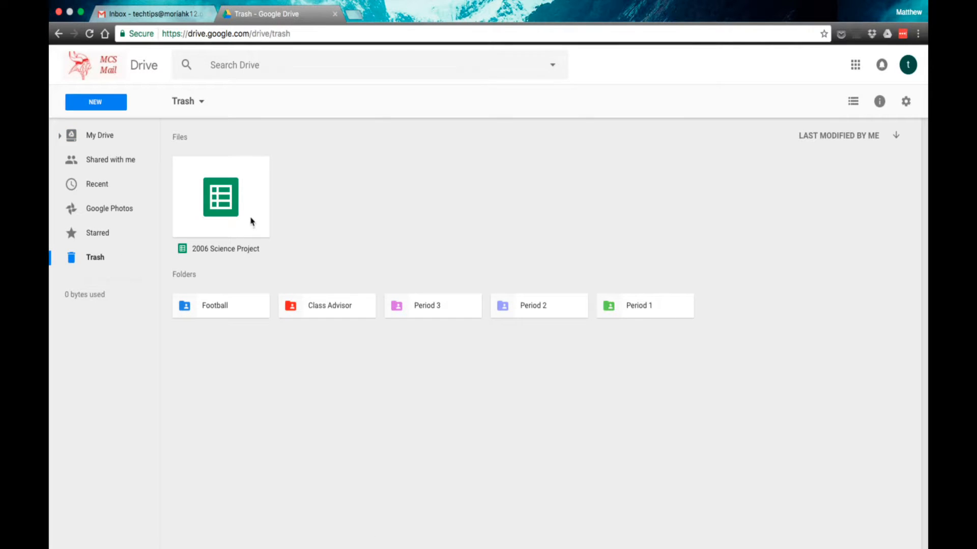
pyautogui.click(252, 221)
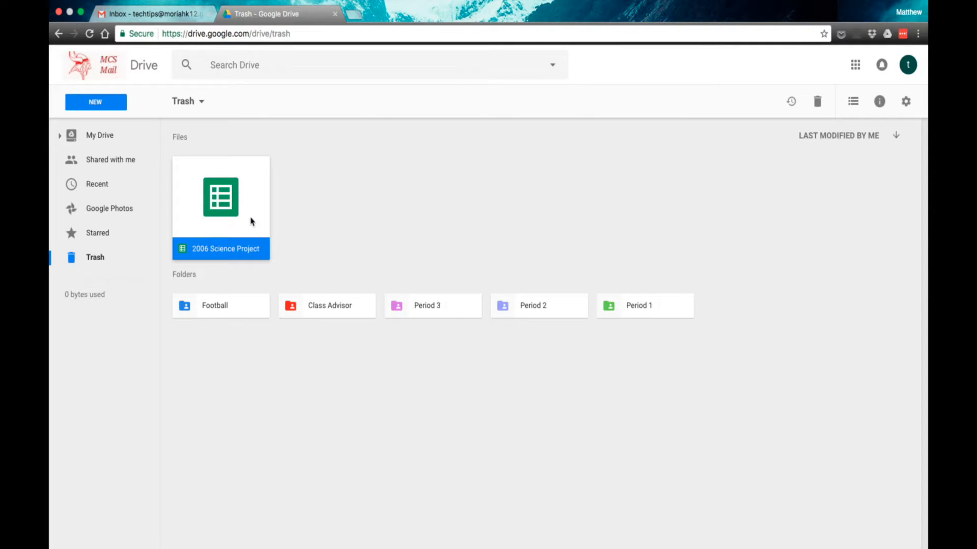
pyautogui.rightClick(251, 222)
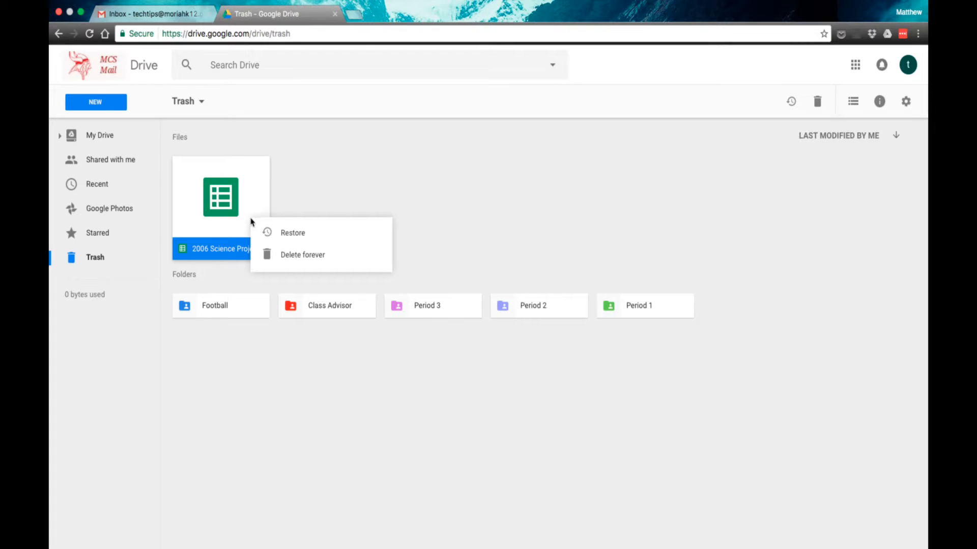
pyautogui.click(273, 235)
# Step: Move the 2006 Science Project spreadsheet and the Test Document from My Drive to the trash
pyautogui.click(196, 100)
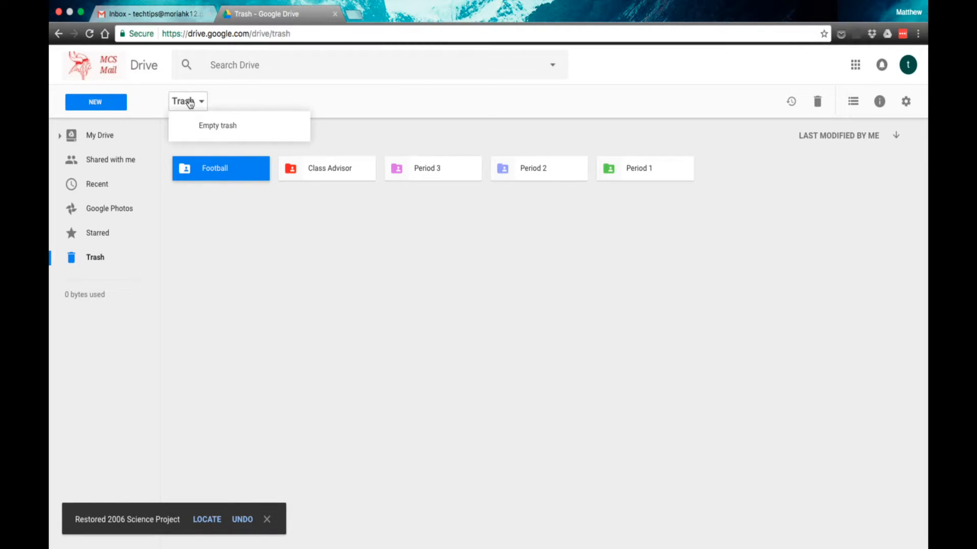
pyautogui.click(109, 137)
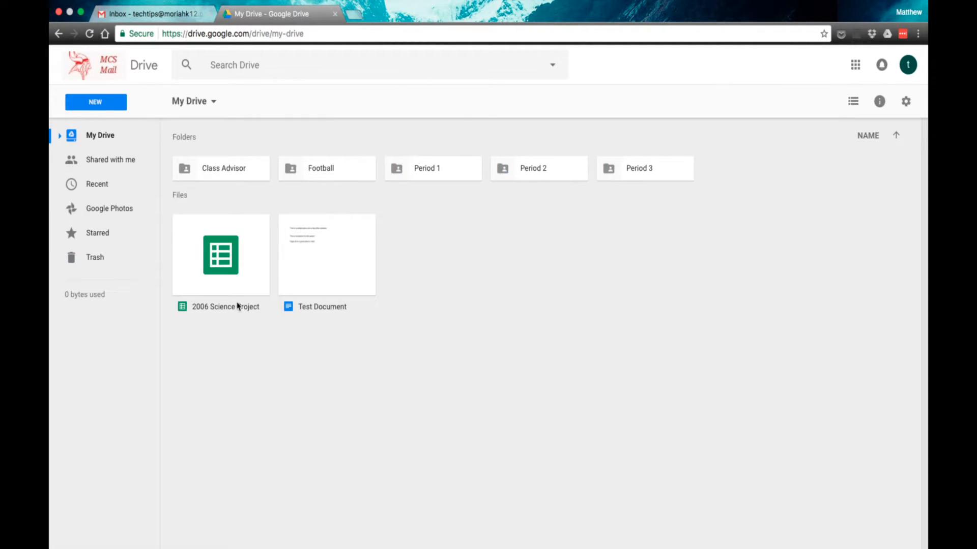
pyautogui.click(238, 265)
pyautogui.moveTo(238, 264); pyautogui.dragTo(54, 265)
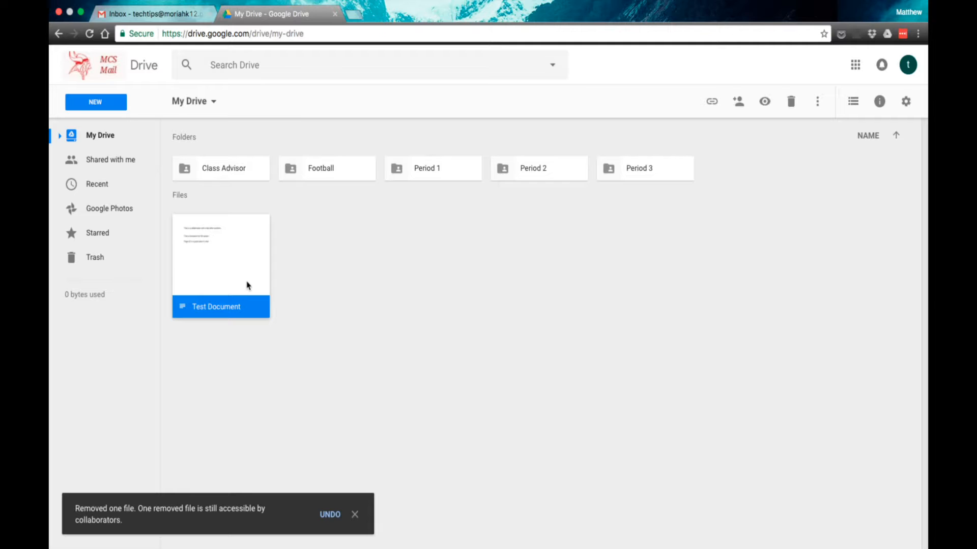
pyautogui.moveTo(248, 285); pyautogui.dragTo(101, 270)
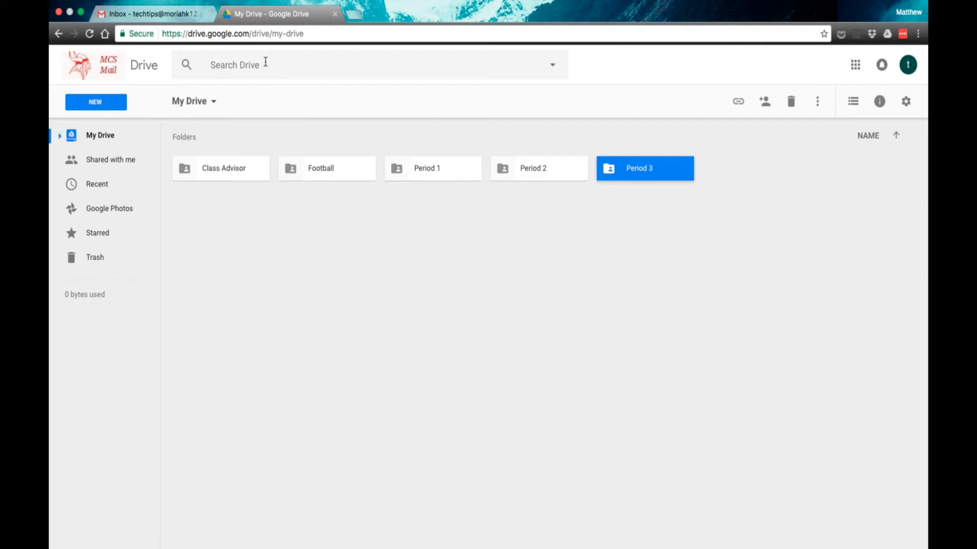
# Step: Enter Period 1 as the search term for finding files in Drive
pyautogui.click(240, 65)
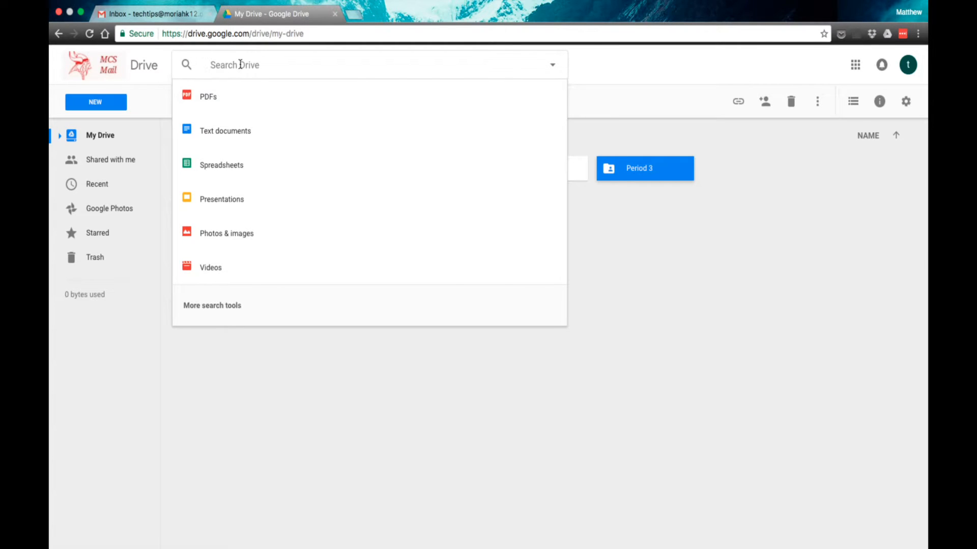
pyautogui.write('Peirod')
pyautogui.press('BackSpace')
pyautogui.press('BackSpace')
pyautogui.press('BackSpace')
pyautogui.write('riod')
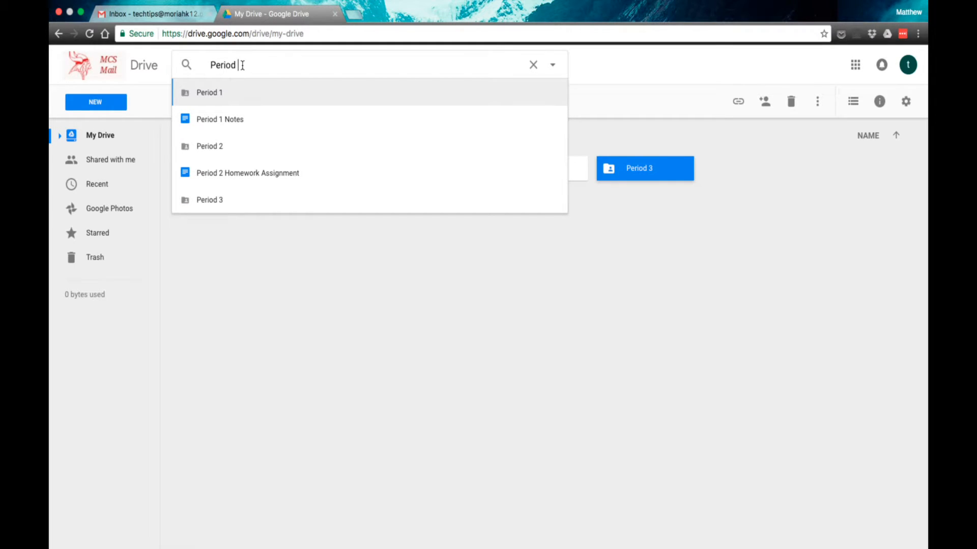
pyautogui.write('1')
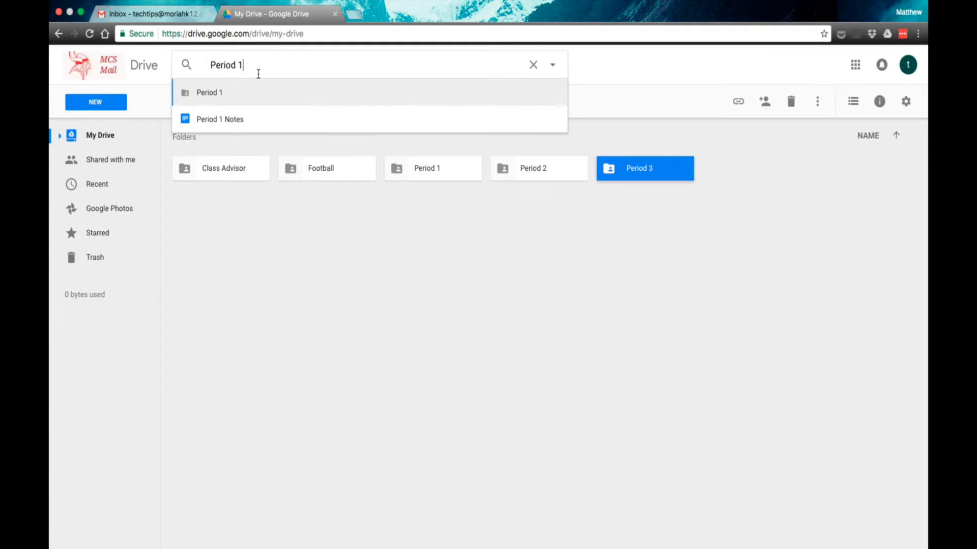
# Step: Narrow the Period 1 search to text documents owned by me and run it
pyautogui.click(553, 66)
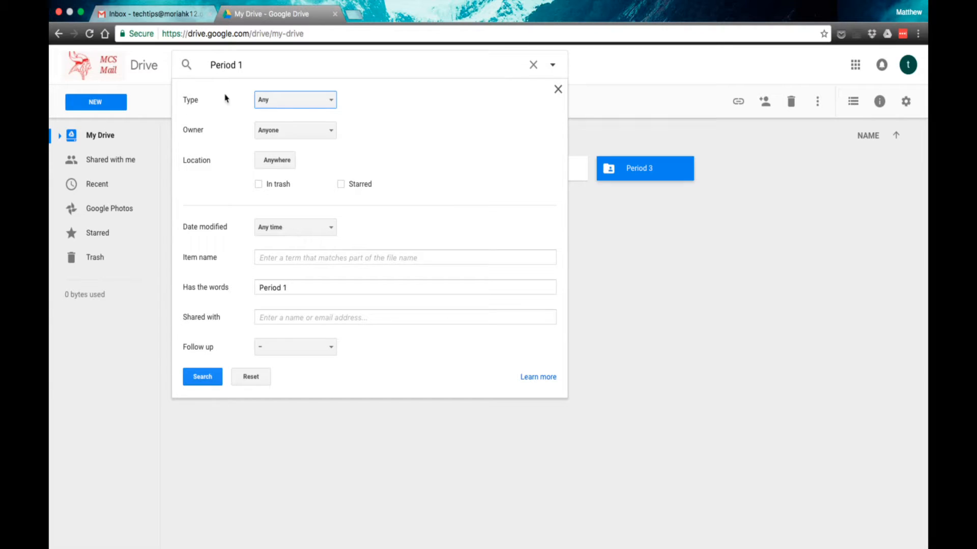
pyautogui.click(316, 99)
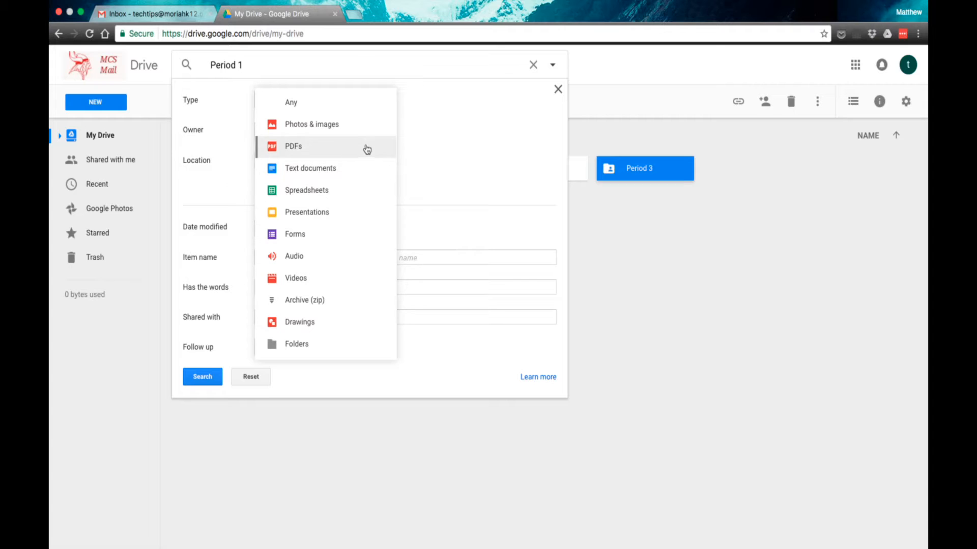
pyautogui.click(450, 108)
pyautogui.click(330, 100)
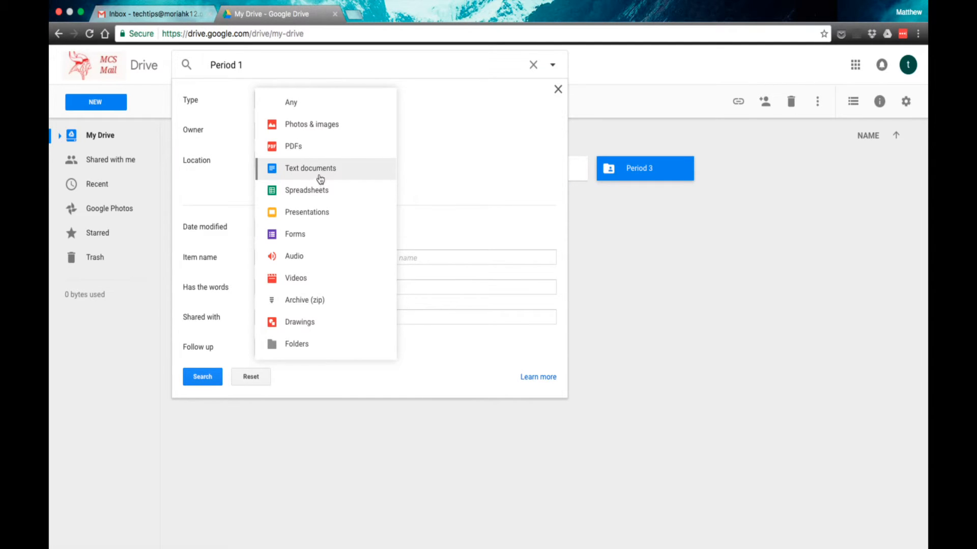
pyautogui.click(320, 178)
pyautogui.click(293, 130)
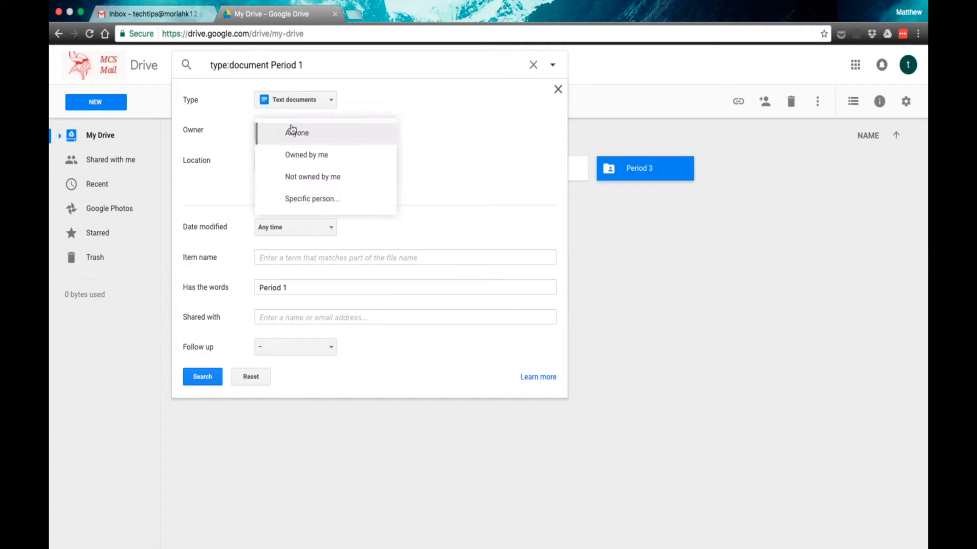
pyautogui.click(294, 155)
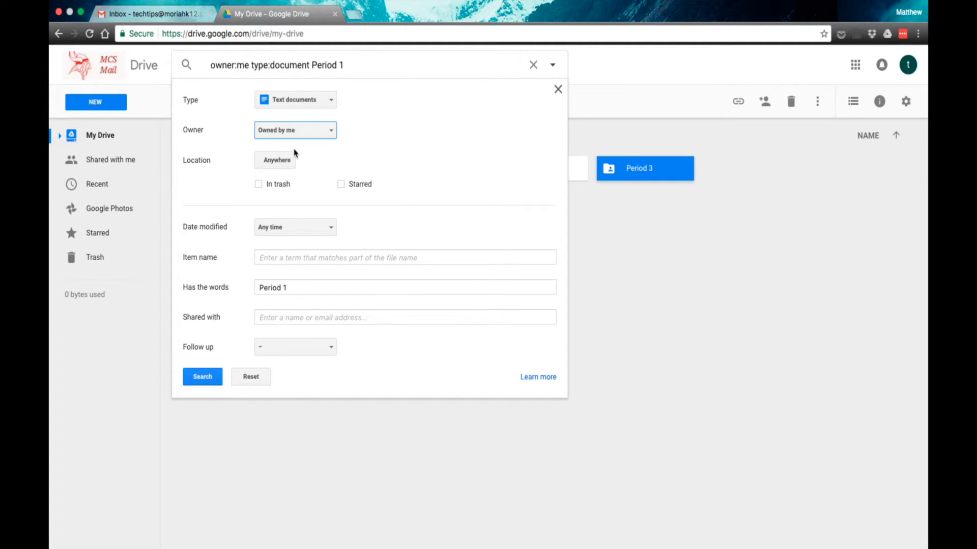
pyautogui.click(271, 260)
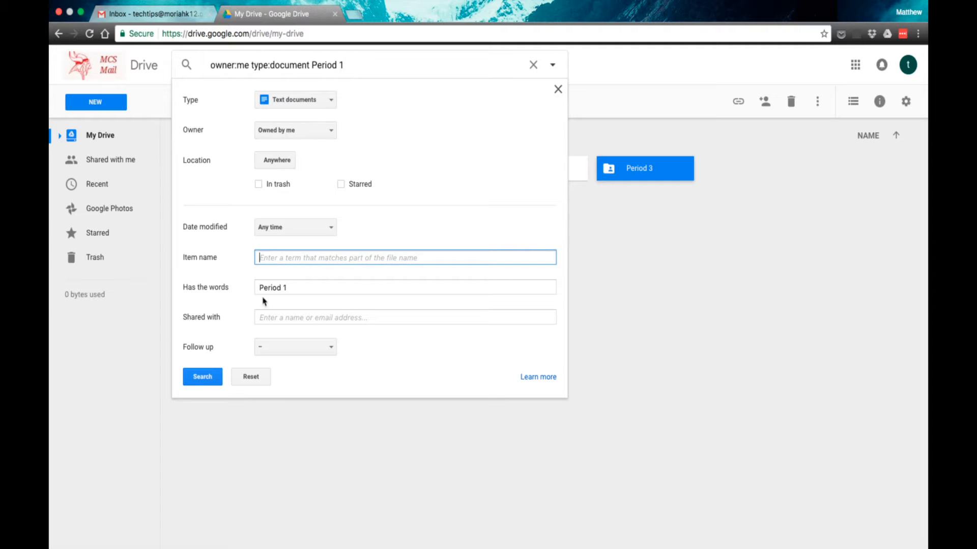
pyautogui.click(196, 380)
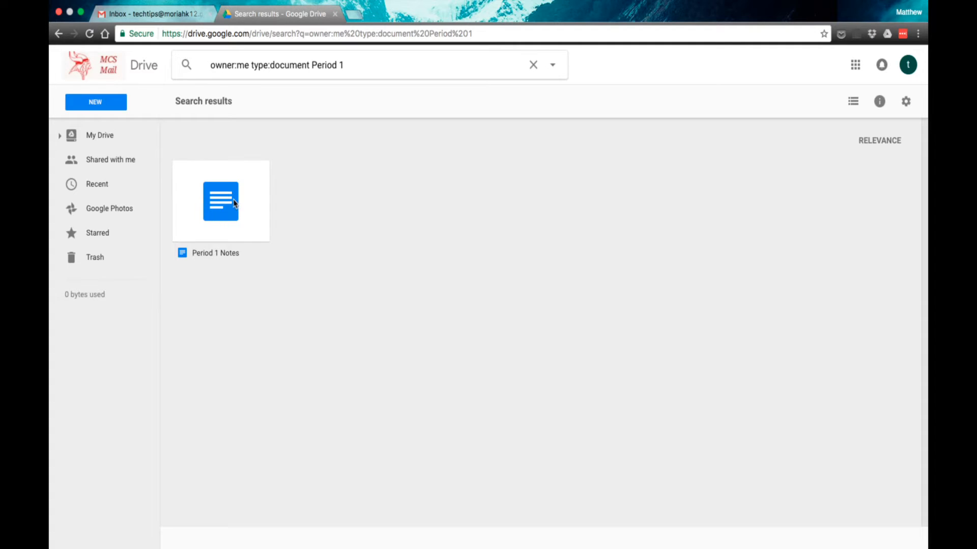
# Step: Return to My Drive, expand its folder tree, and change the Class Advisor folder's color to red
pyautogui.click(100, 144)
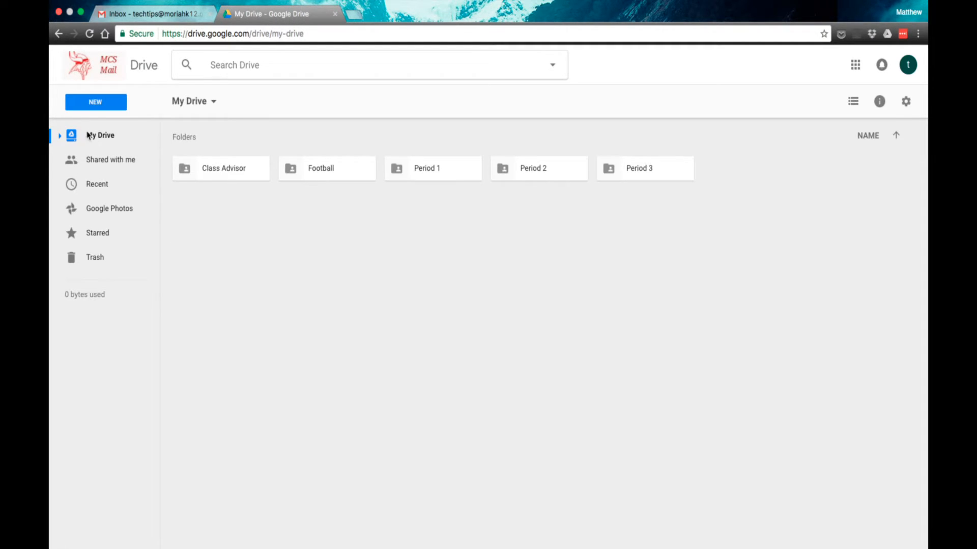
pyautogui.click(60, 137)
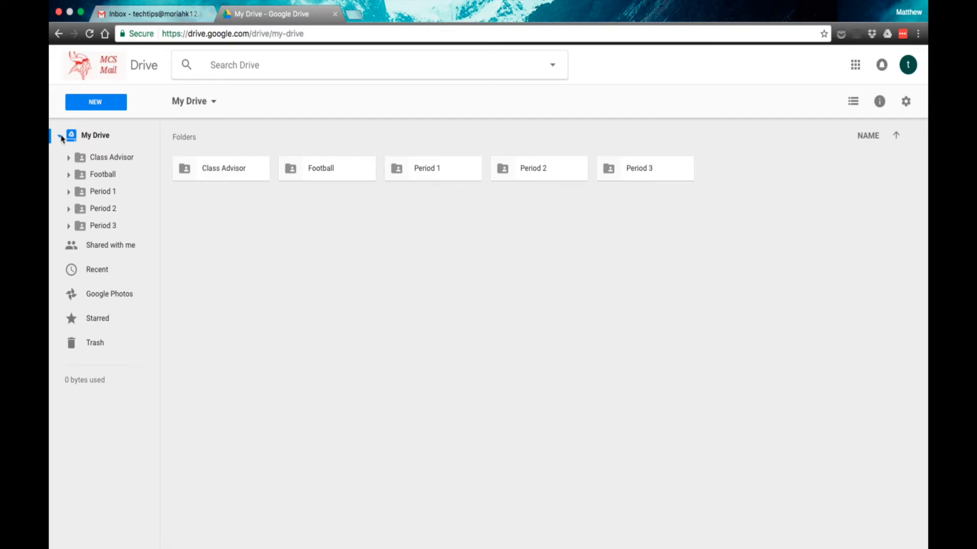
pyautogui.rightClick(212, 175)
pyautogui.moveTo(259, 311)
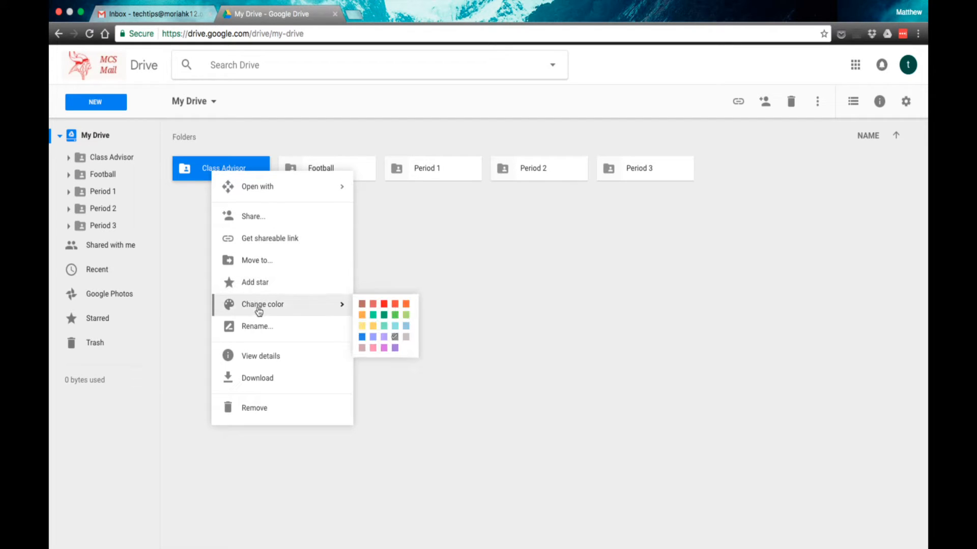
pyautogui.click(384, 305)
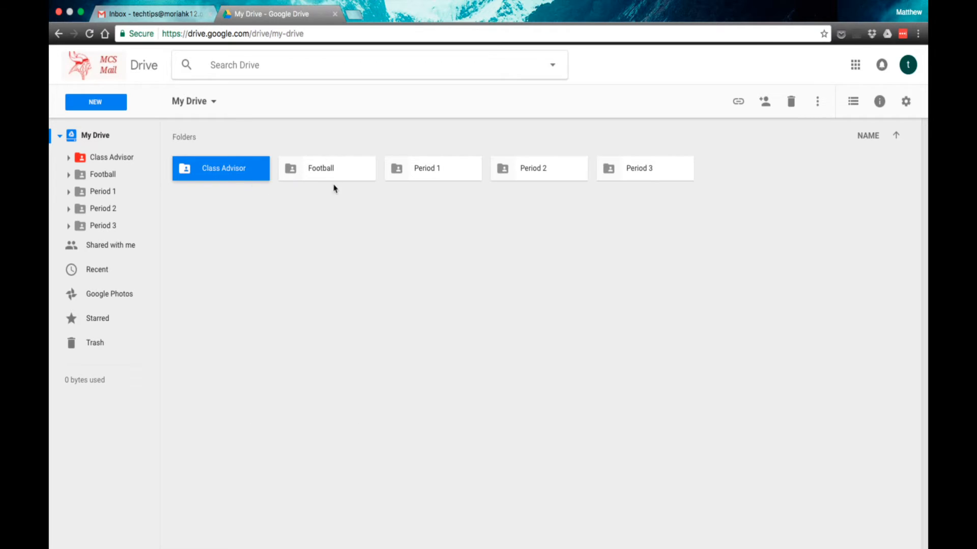
# Step: Change the Football folder's color to blue
pyautogui.click(330, 176)
pyautogui.rightClick(330, 176)
pyautogui.moveTo(361, 311)
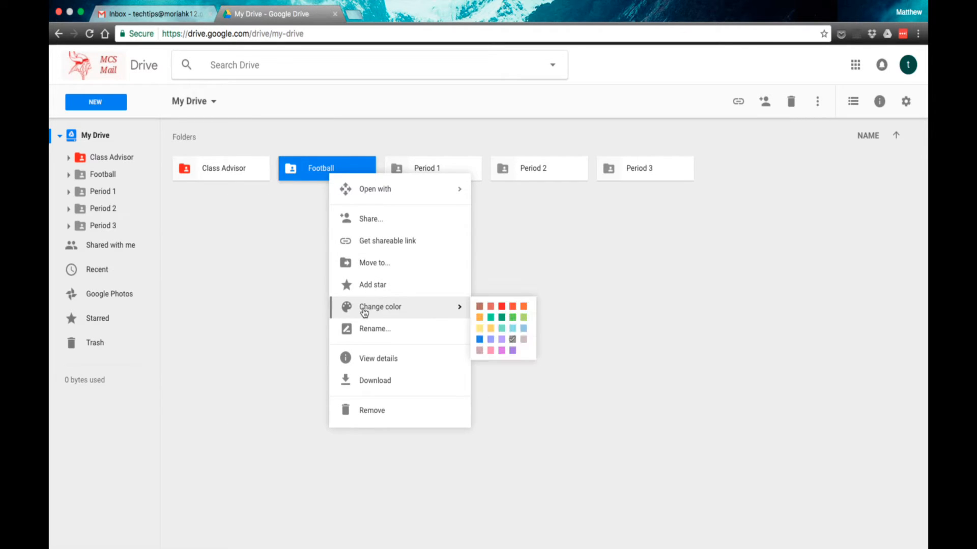
pyautogui.click(479, 339)
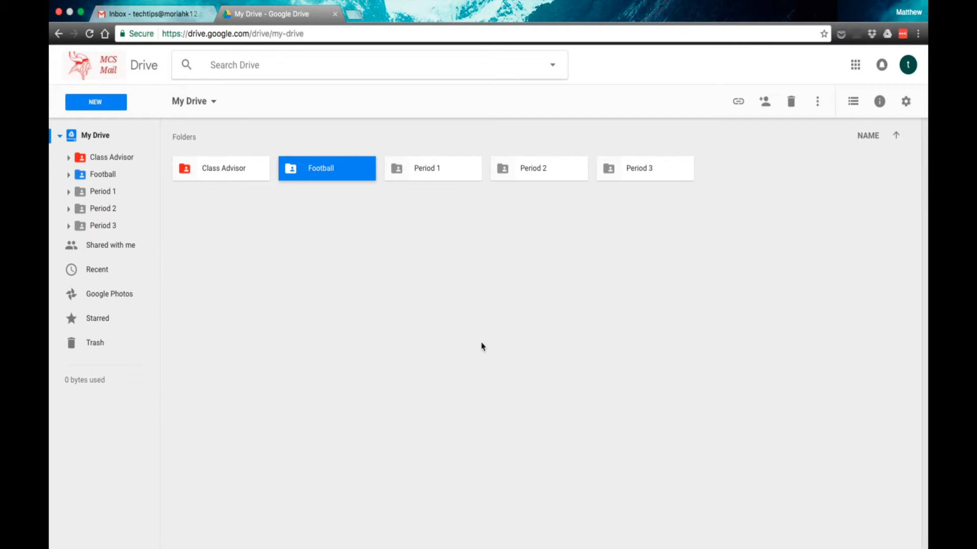
# Step: Change the Period 1 folder's color to green
pyautogui.click(438, 168)
pyautogui.rightClick(438, 169)
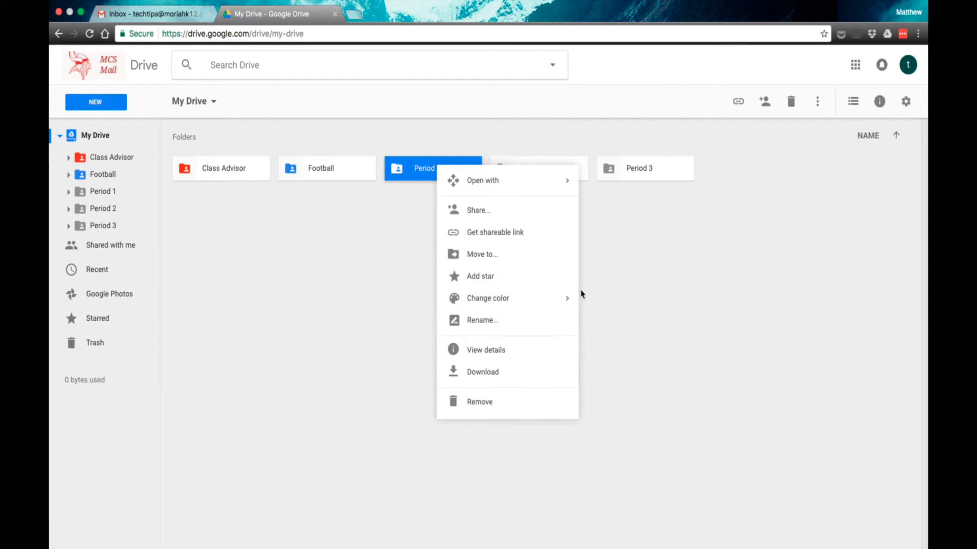
pyautogui.moveTo(558, 294)
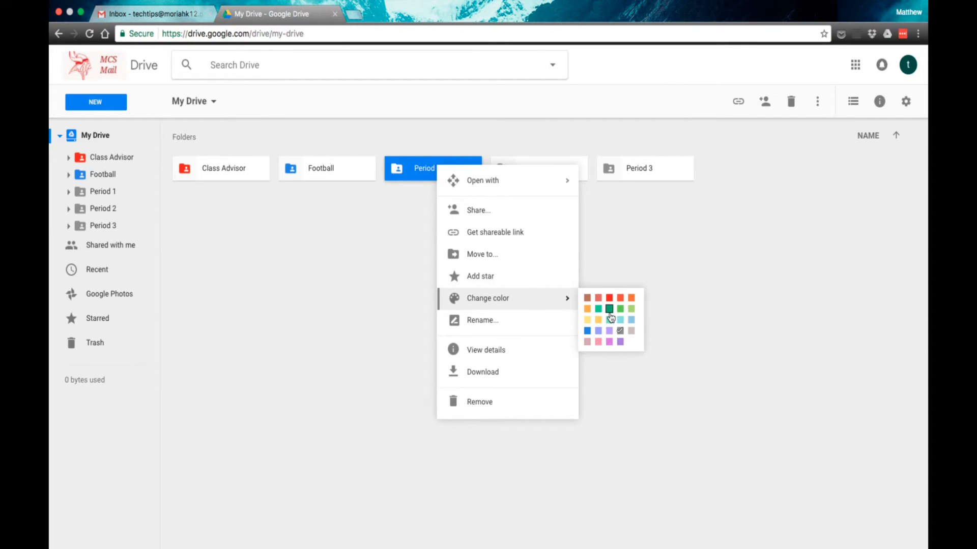
pyautogui.click(600, 310)
# Step: Change the Period 2 folder's color to light purple
pyautogui.rightClick(549, 169)
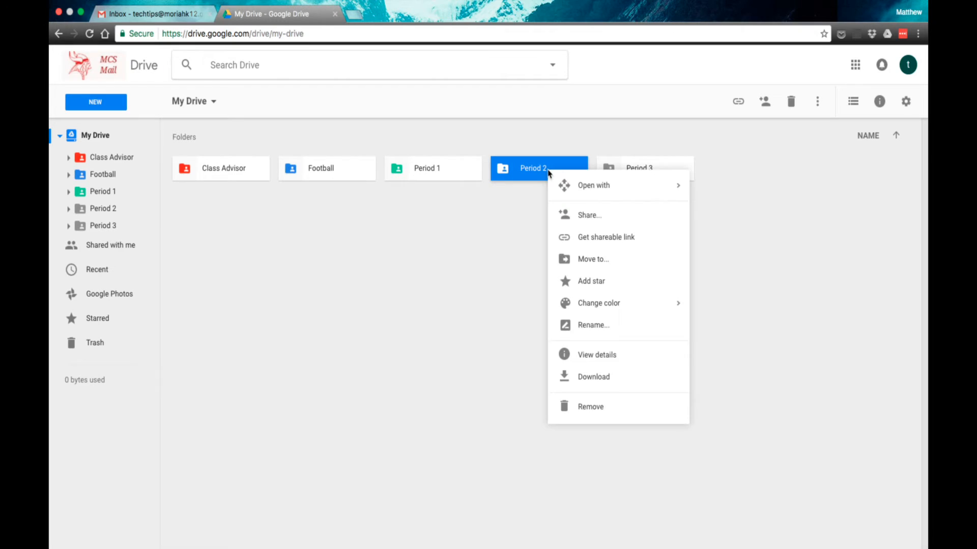
pyautogui.moveTo(590, 305)
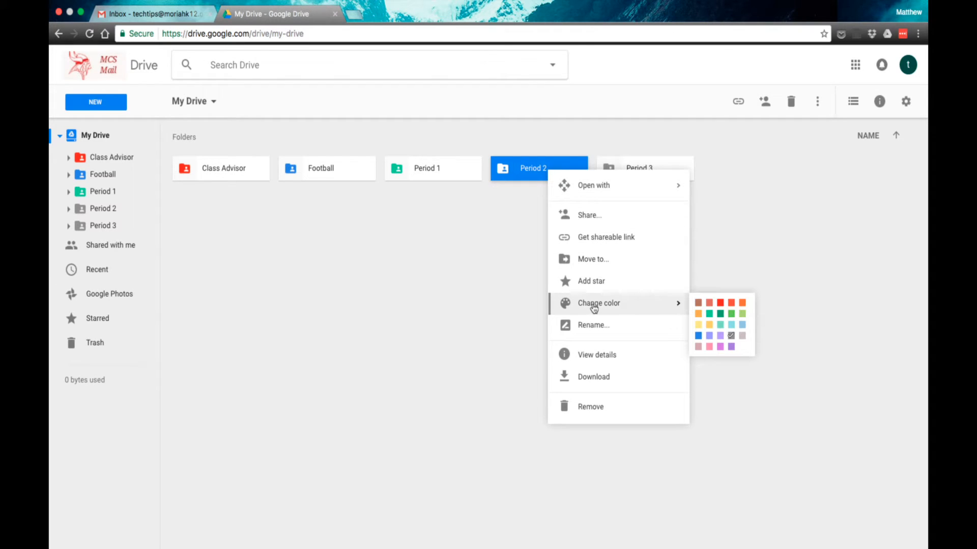
pyautogui.click(708, 336)
# Step: Change the Period 3 folder's color to orange and deselect the folder
pyautogui.click(649, 167)
pyautogui.rightClick(650, 168)
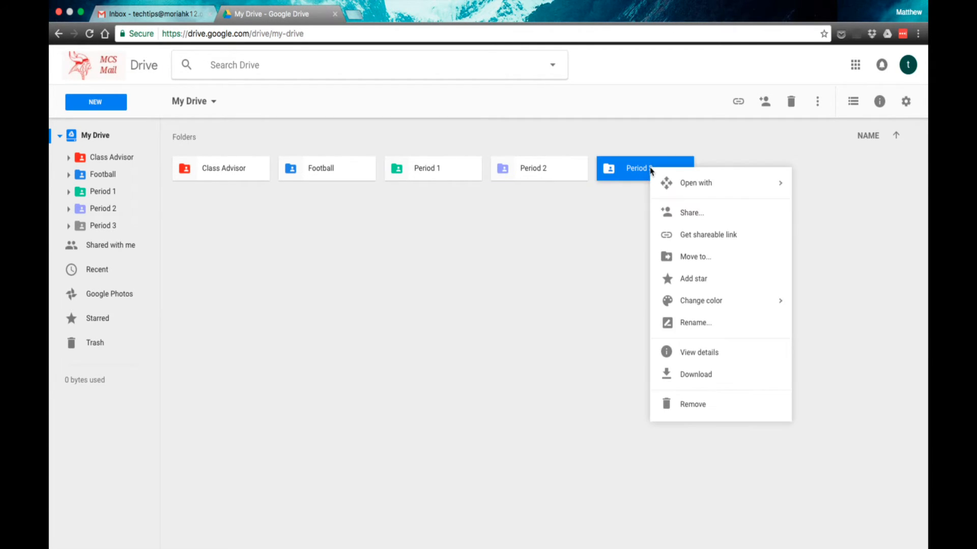
pyautogui.moveTo(710, 305)
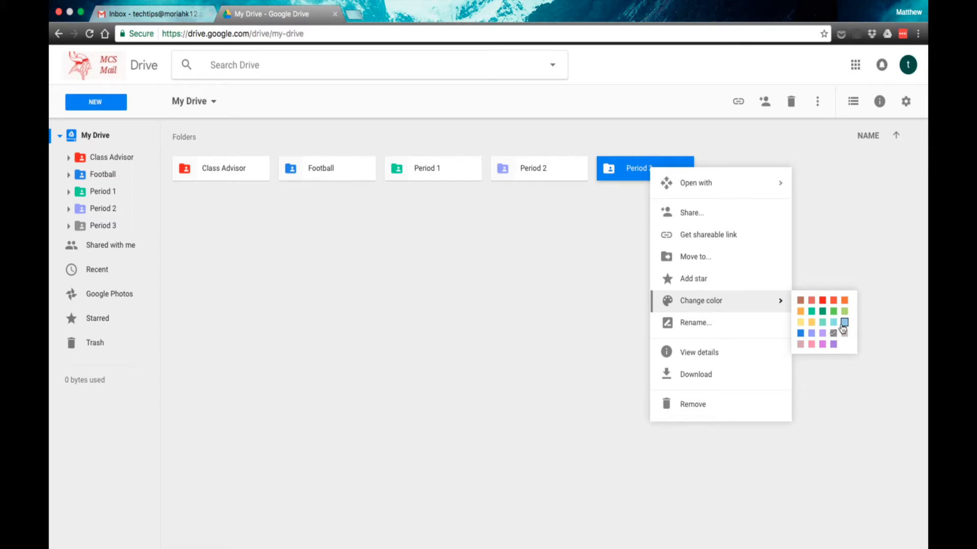
pyautogui.click(844, 300)
pyautogui.click(646, 327)
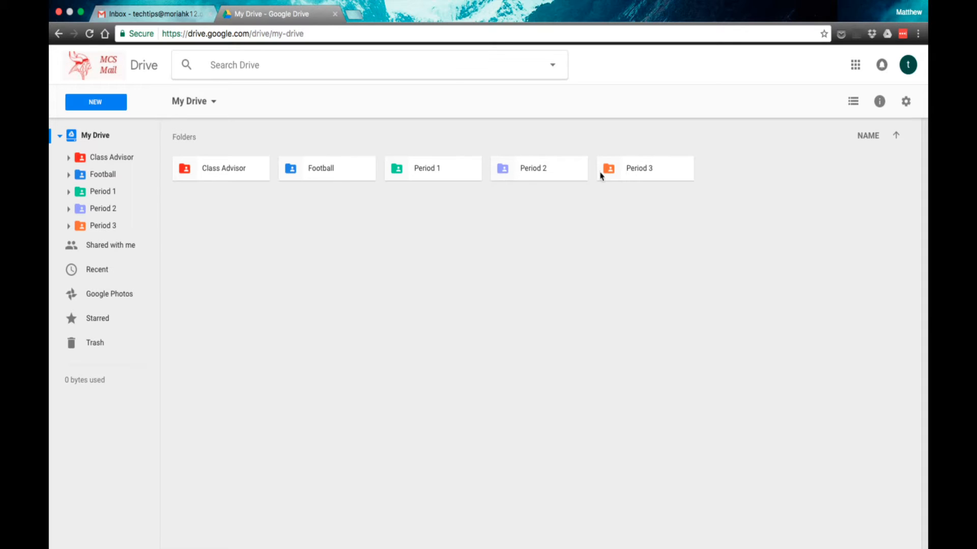
# Step: View the My Drive folders as a list and switch back to the grid layout
pyautogui.click(861, 106)
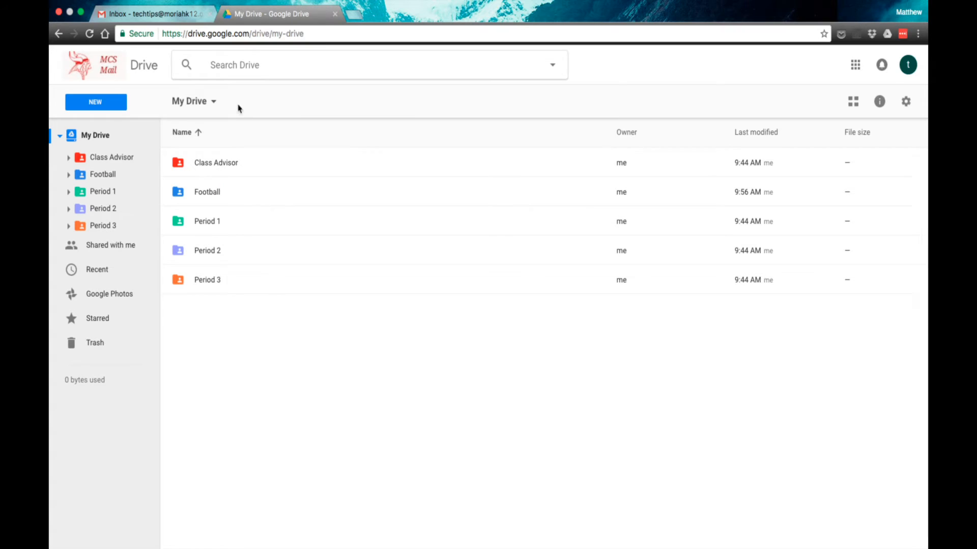
pyautogui.click(858, 107)
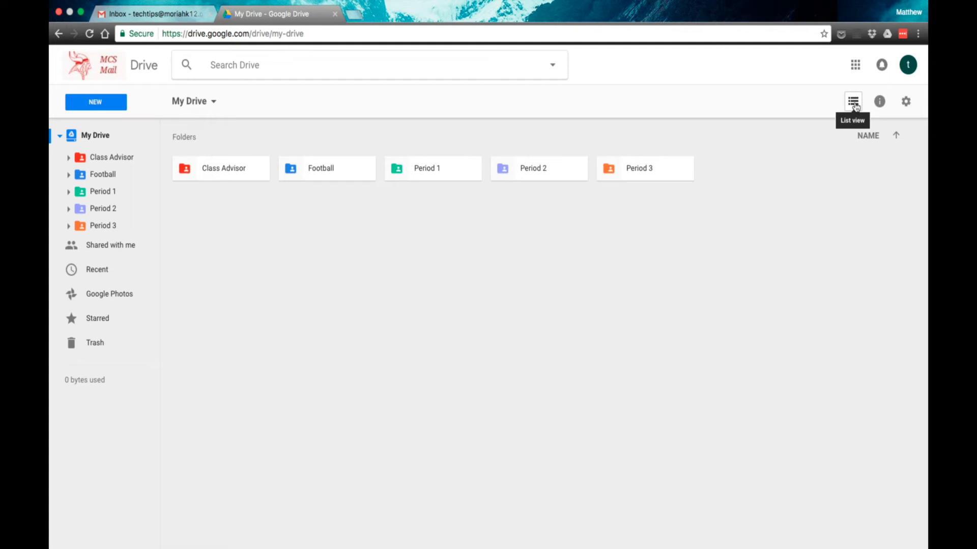
# Step: Add a star to the Football Stats document in the Football folder and view the starred files
pyautogui.click(326, 176)
pyautogui.doubleClick(327, 176)
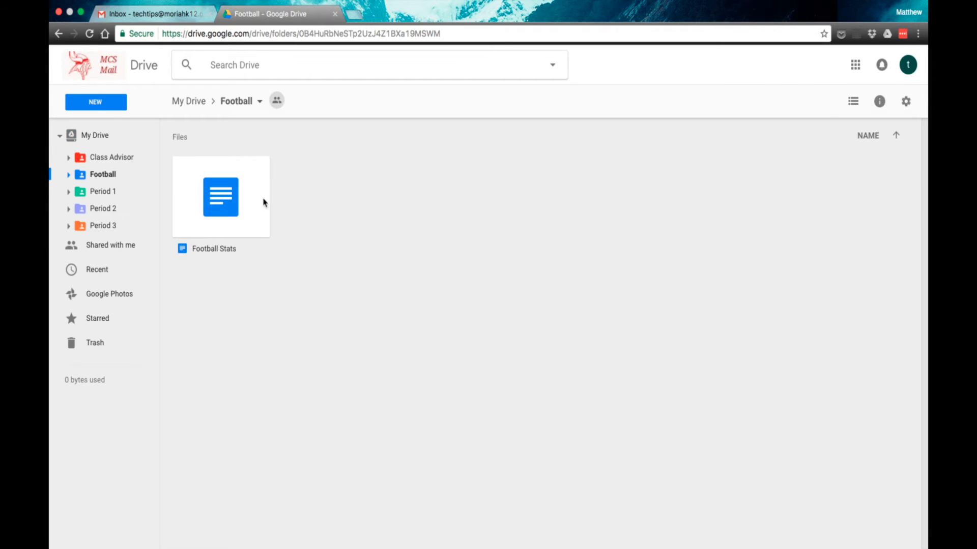
pyautogui.click(216, 202)
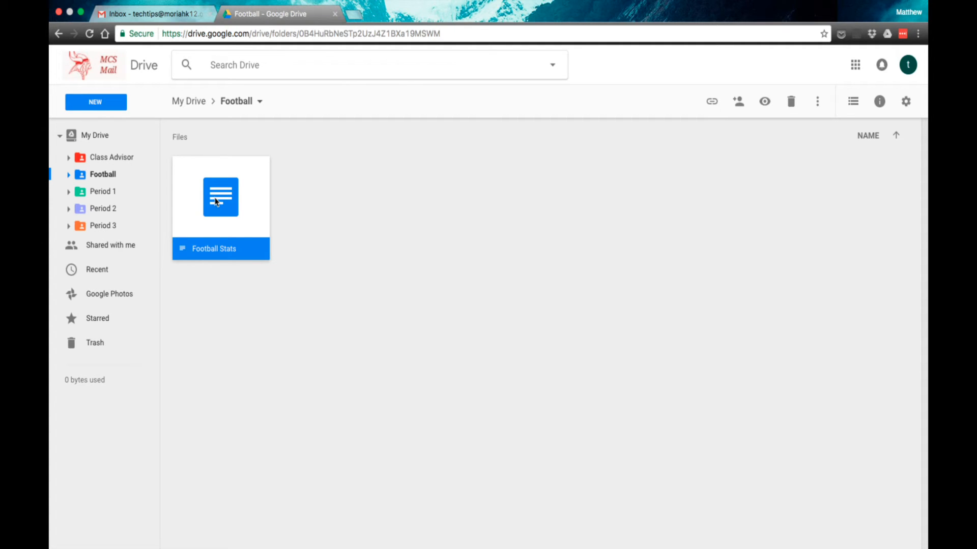
pyautogui.rightClick(215, 201)
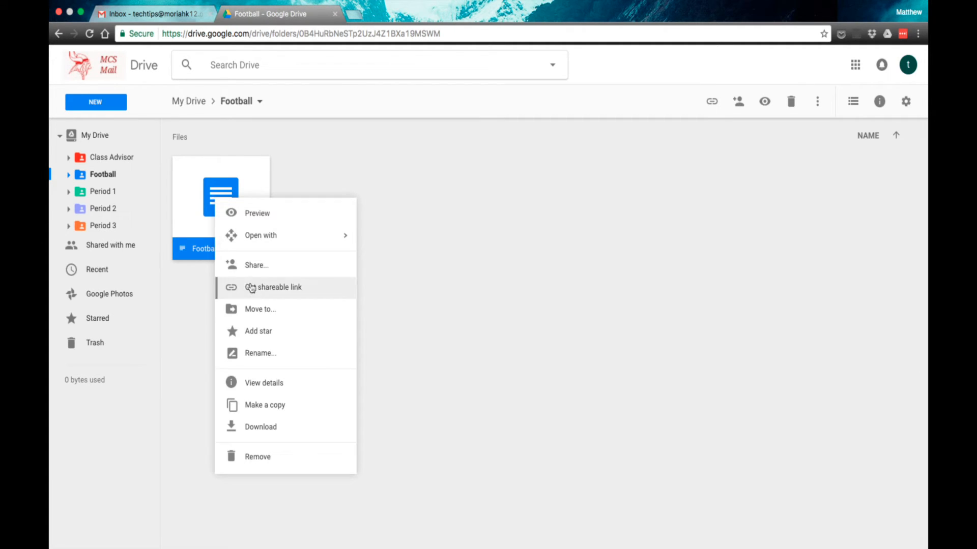
pyautogui.click(280, 337)
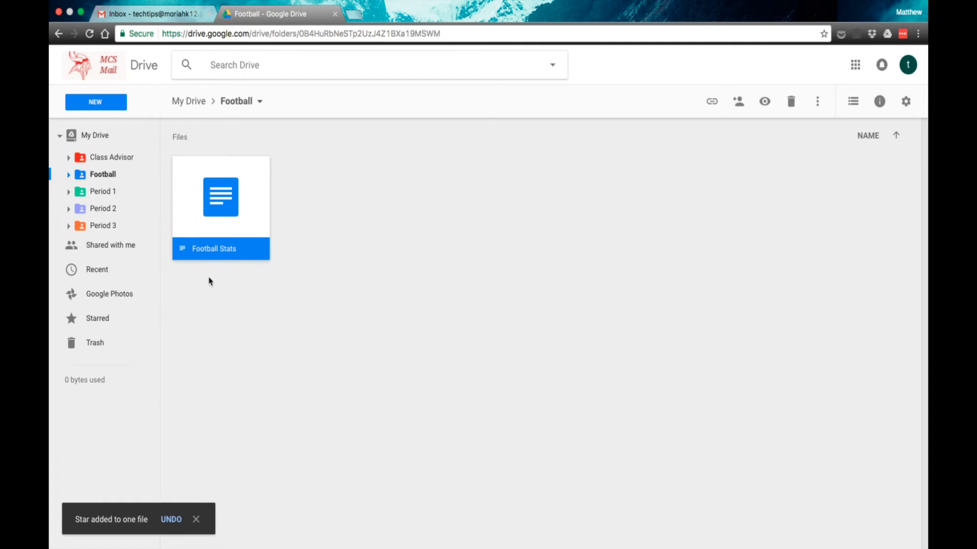
pyautogui.click(61, 136)
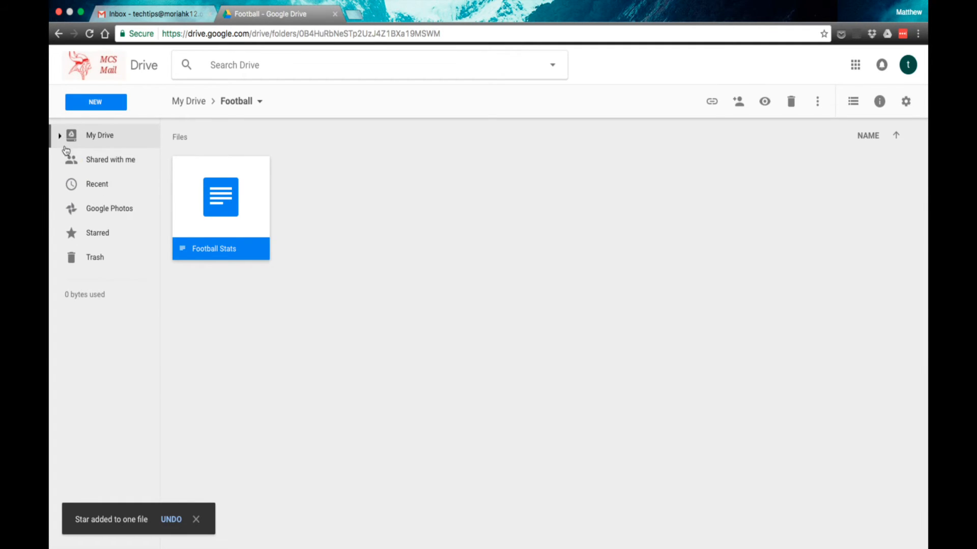
pyautogui.click(99, 244)
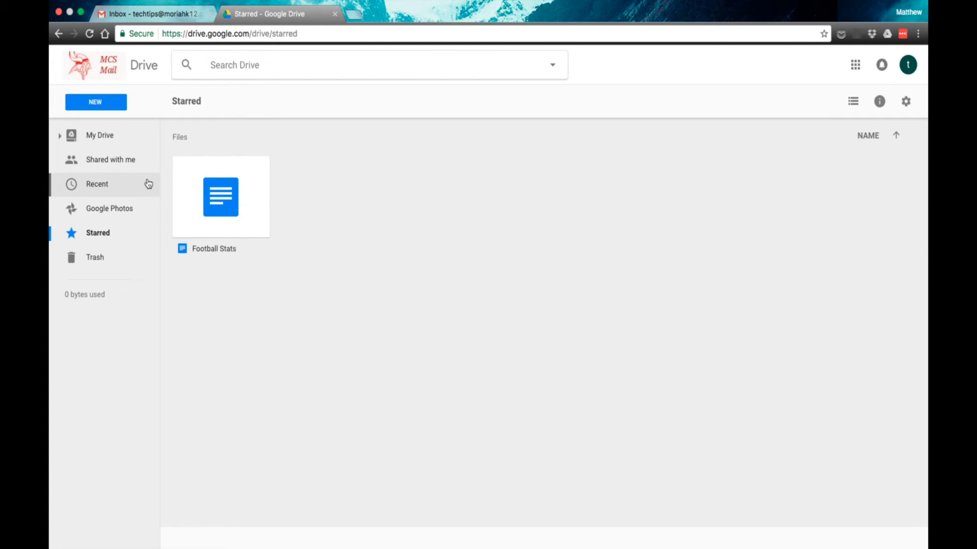
# Step: Look through the starred files, the recent files and the files shared by others
pyautogui.click(101, 138)
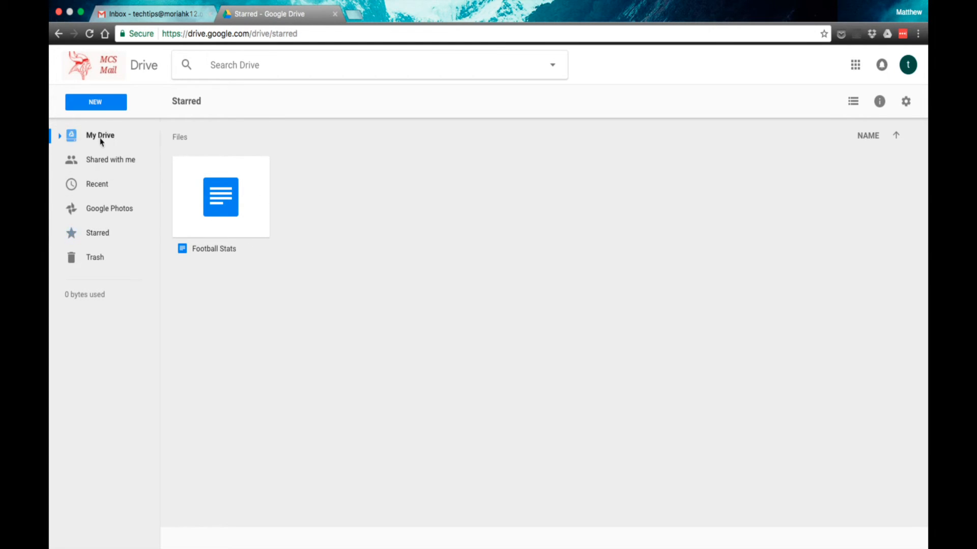
pyautogui.click(92, 245)
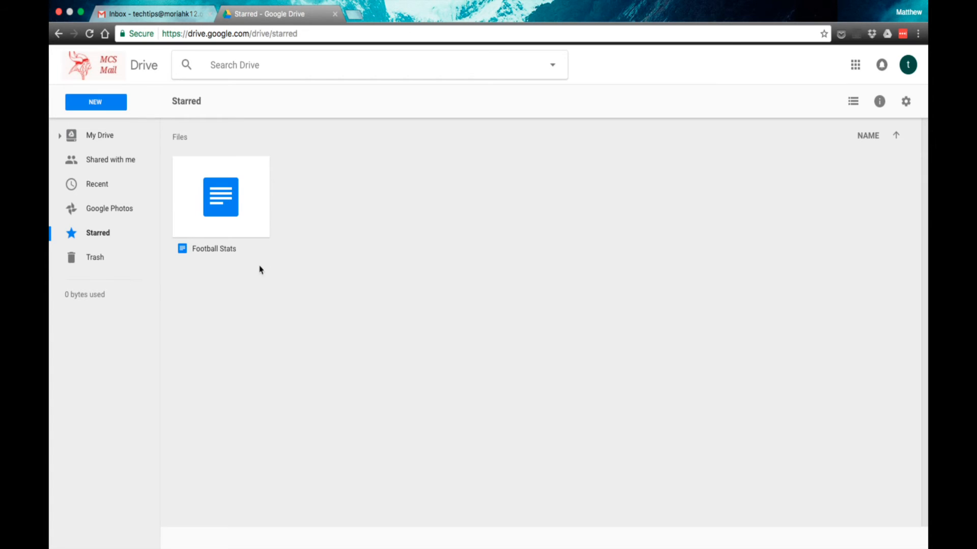
pyautogui.click(102, 191)
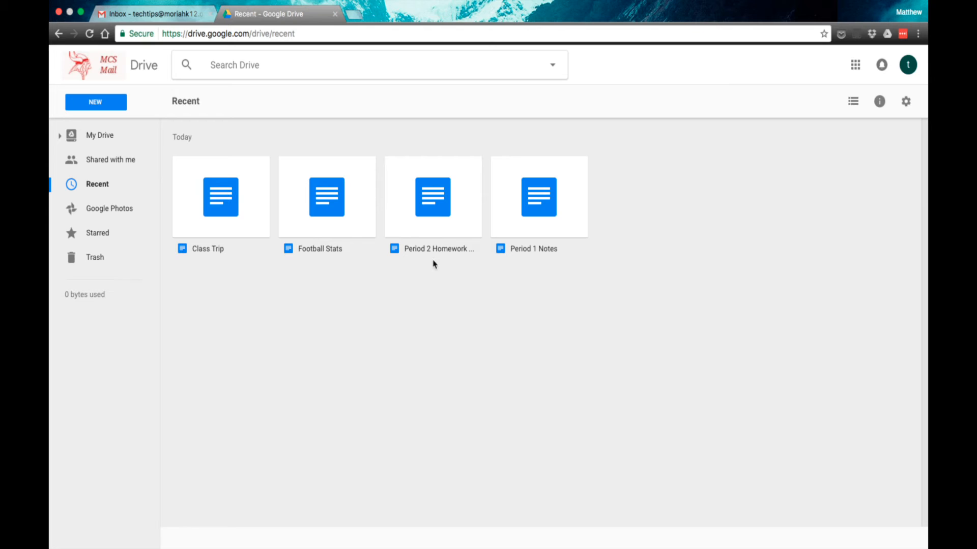
pyautogui.click(89, 161)
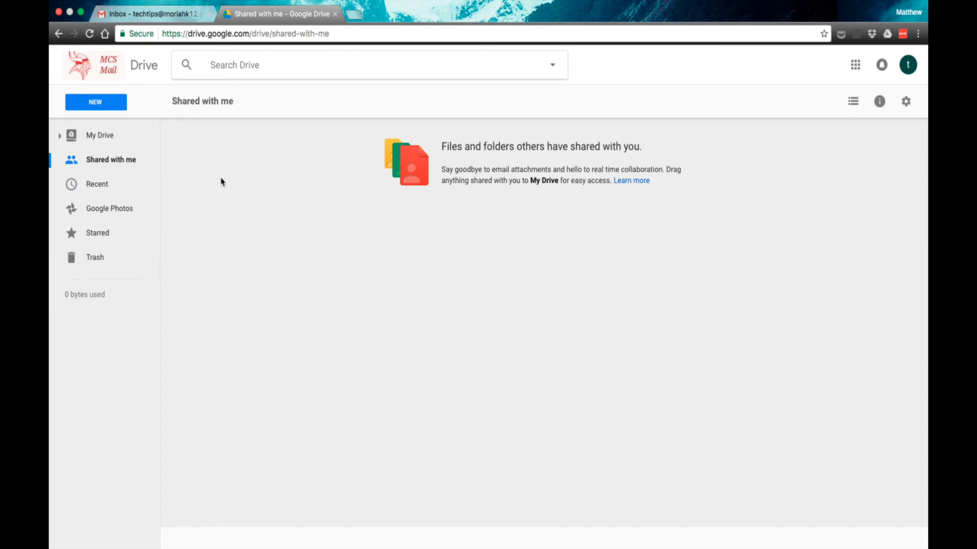
# Step: Open the sharing settings of the Class Advisor folder in My Drive and select its shareable link
pyautogui.click(103, 143)
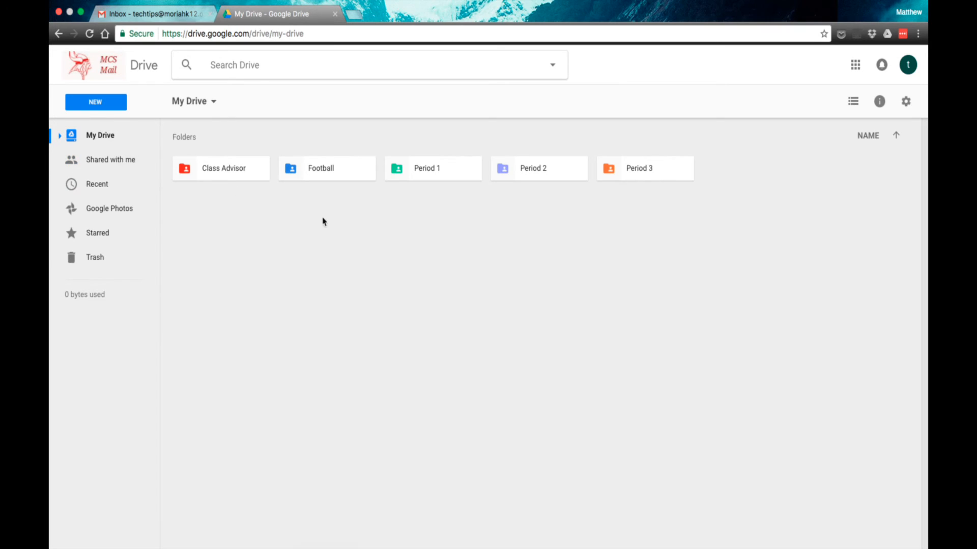
pyautogui.rightClick(223, 172)
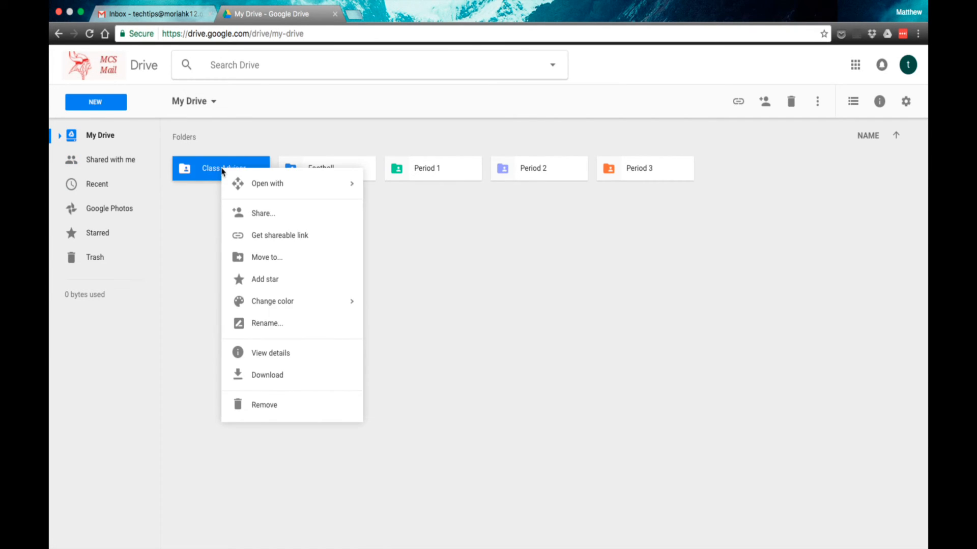
pyautogui.click(253, 216)
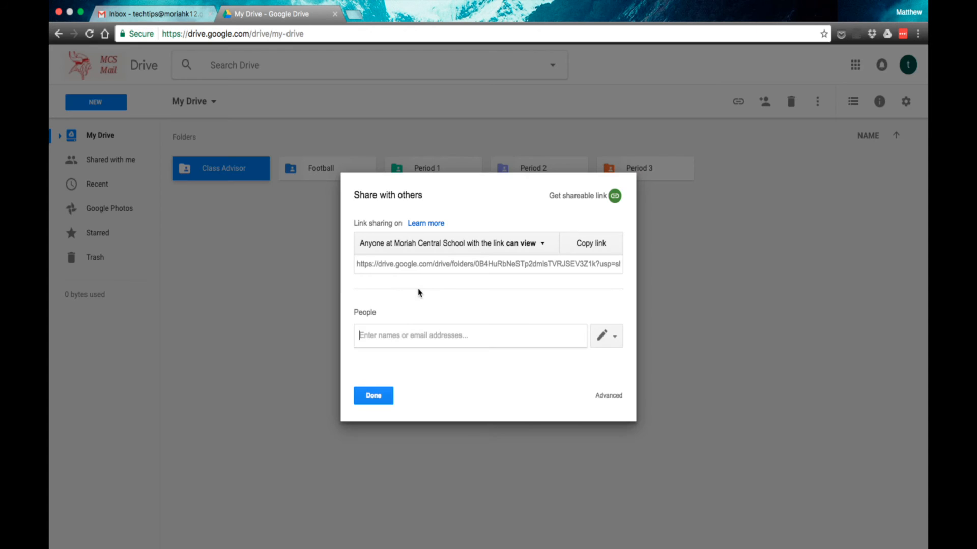
pyautogui.click(362, 268)
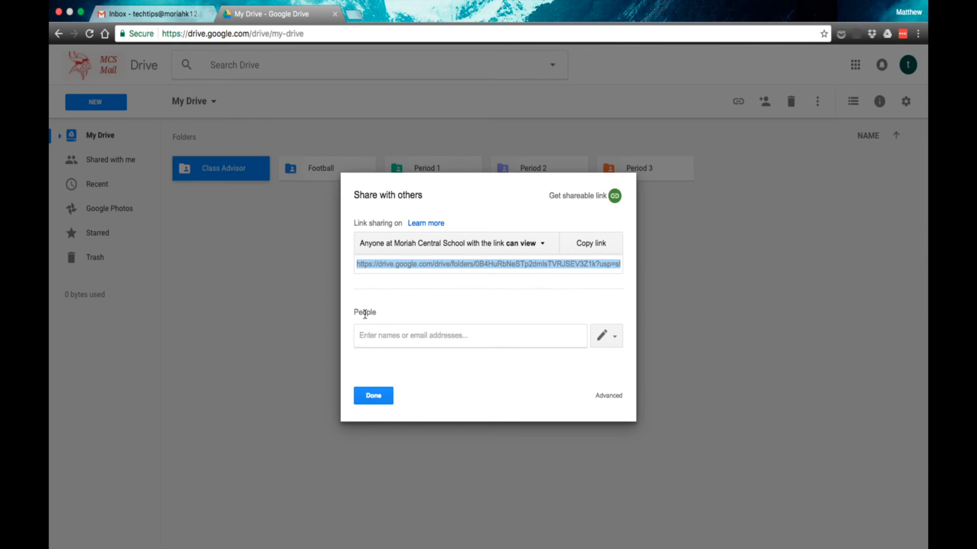
# Step: Check the access levels available for people invited to the Class Advisor folder and close the sharing settings
pyautogui.click(370, 339)
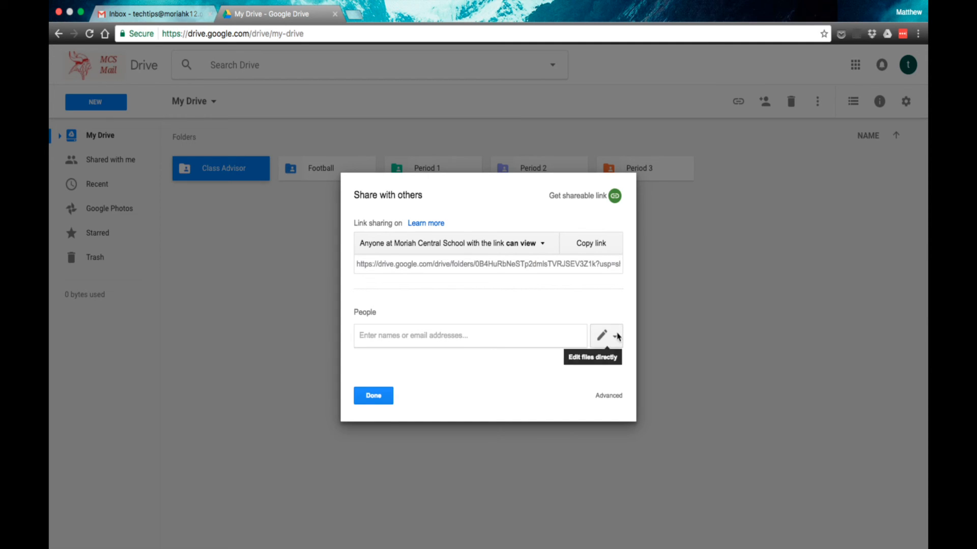
pyautogui.click(617, 337)
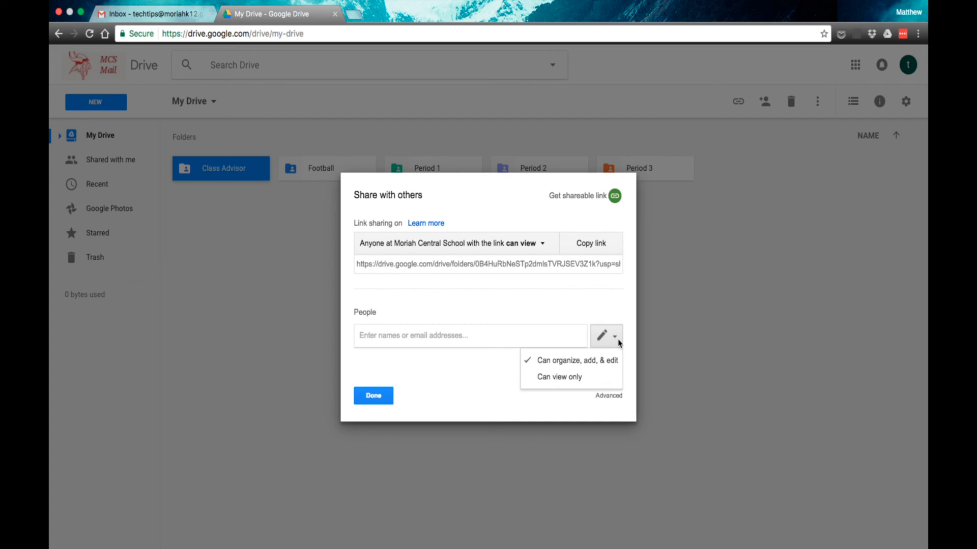
pyautogui.click(612, 314)
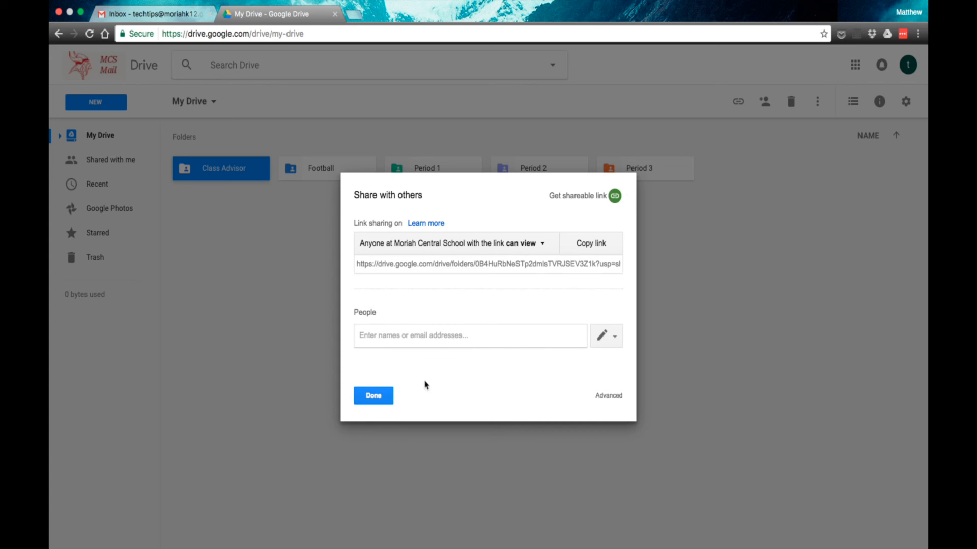
pyautogui.click(380, 399)
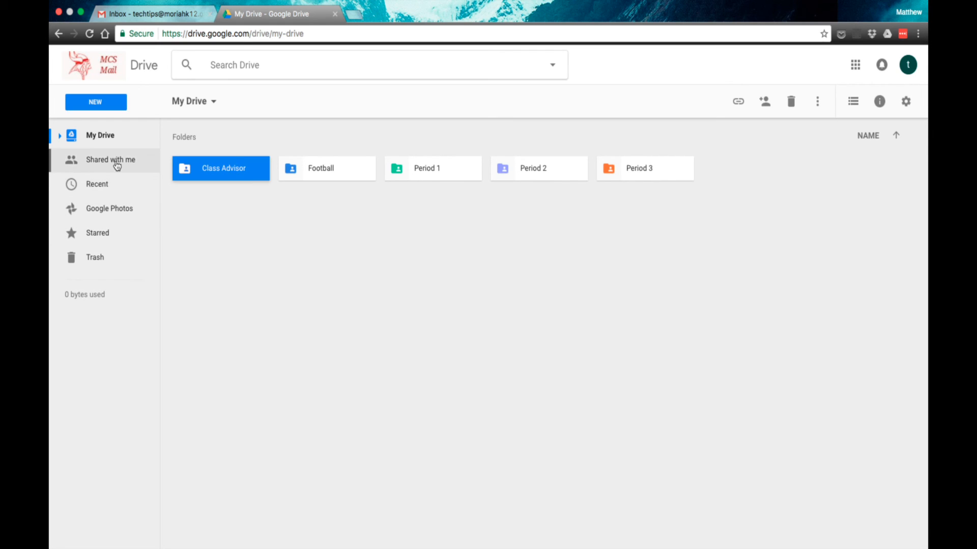